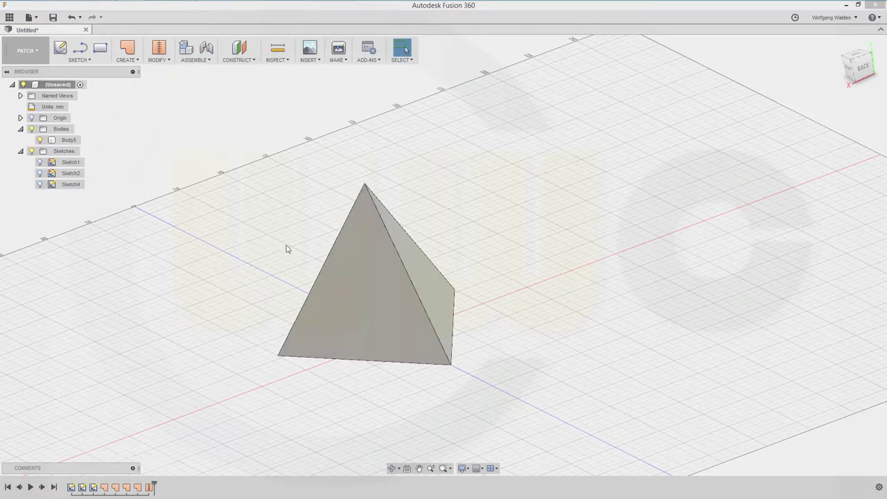
# Orbit the finished grey tetrahedron to view it from another side
pyautogui.moveTo(302, 279)
pyautogui.keyDown('shift'); pyautogui.mouseDown(button='middle')
pyautogui.moveTo(382, 253)
pyautogui.moveTo(376, 263)
pyautogui.moveTo(410, 279)
pyautogui.moveTo(393, 289)
pyautogui.mouseUp(button='middle'); pyautogui.keyUp('shift')
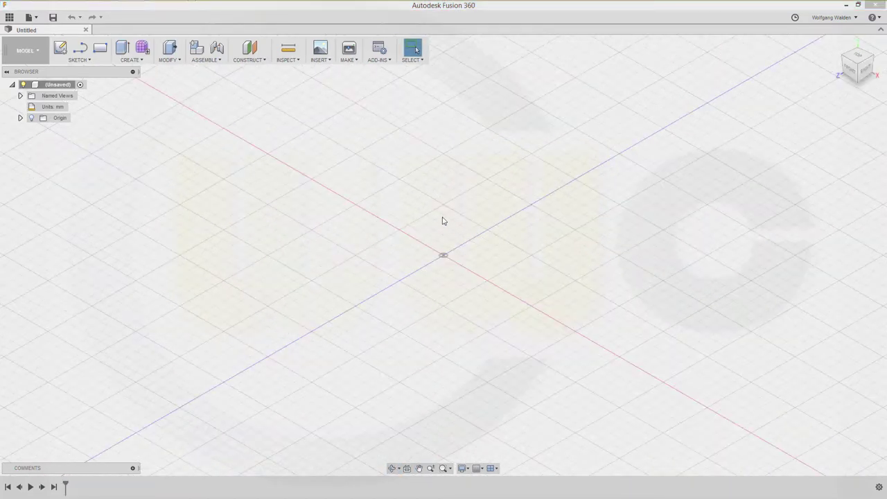
# Start a sketch on the horizontal origin plane with a circle centred at the origin
pyautogui.click(60, 47)
pyautogui.click(438, 286)
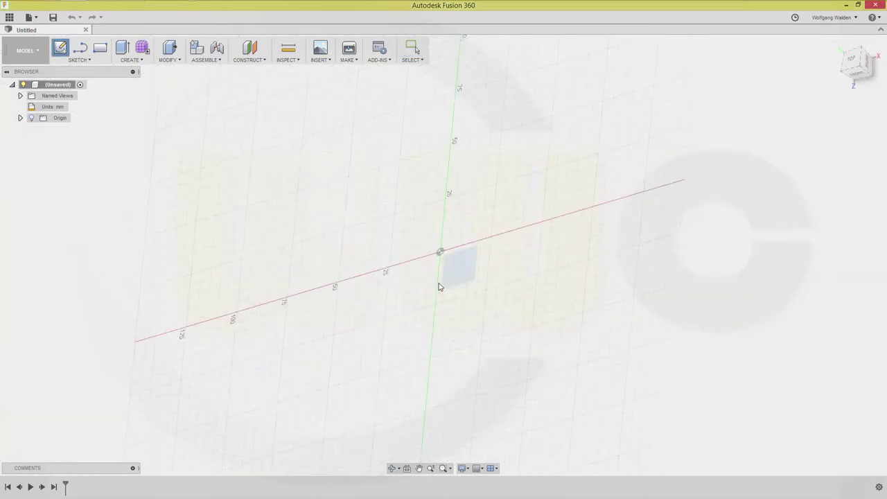
pyautogui.press('c')
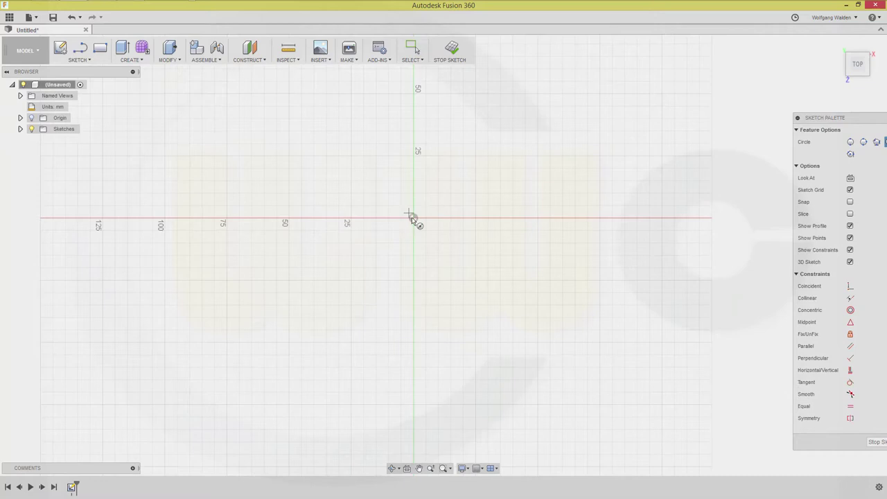
pyautogui.click(415, 220)
pyautogui.click(560, 264)
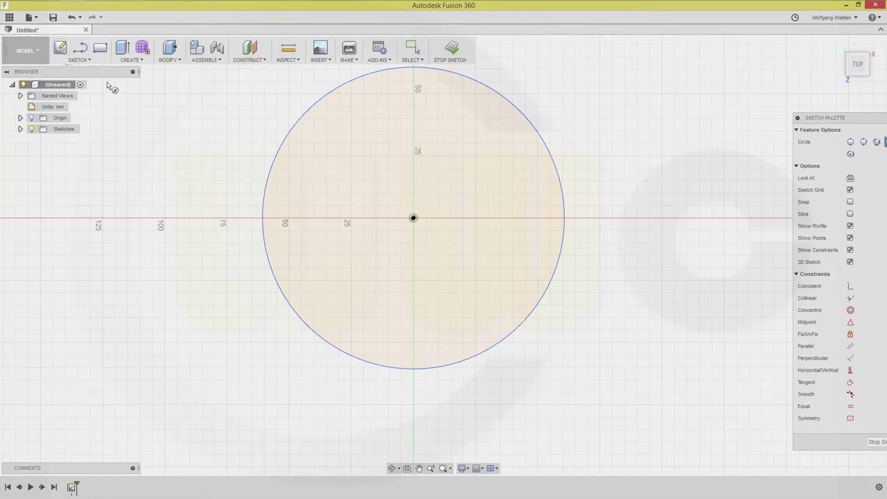
# Draw three lines forming a triangle with all three corners on the circle
pyautogui.press('l')
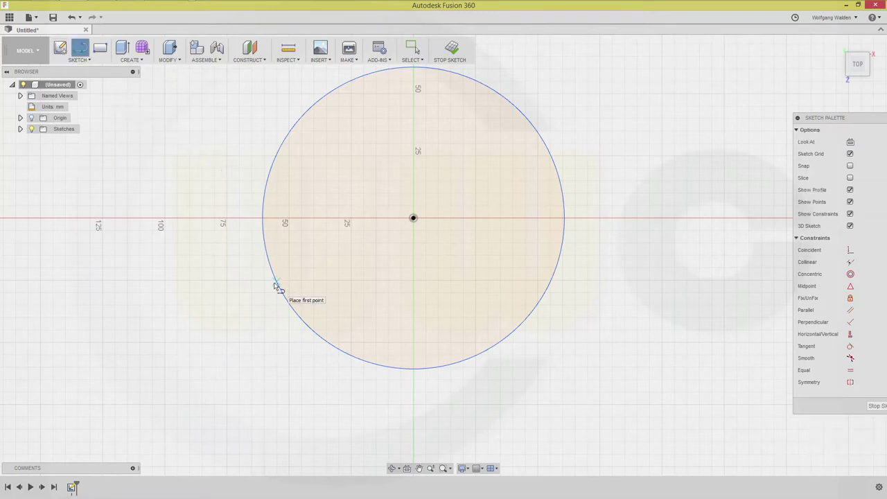
pyautogui.click(276, 282)
pyautogui.click(556, 277)
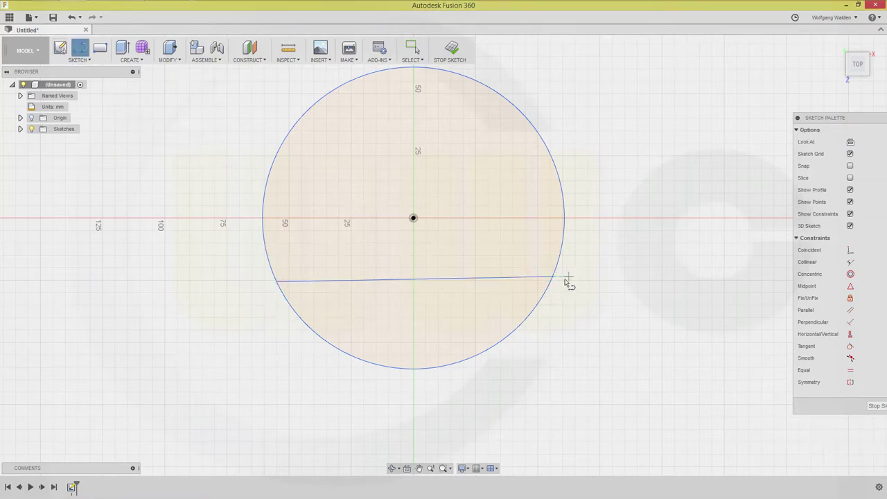
pyautogui.rightClick(568, 285)
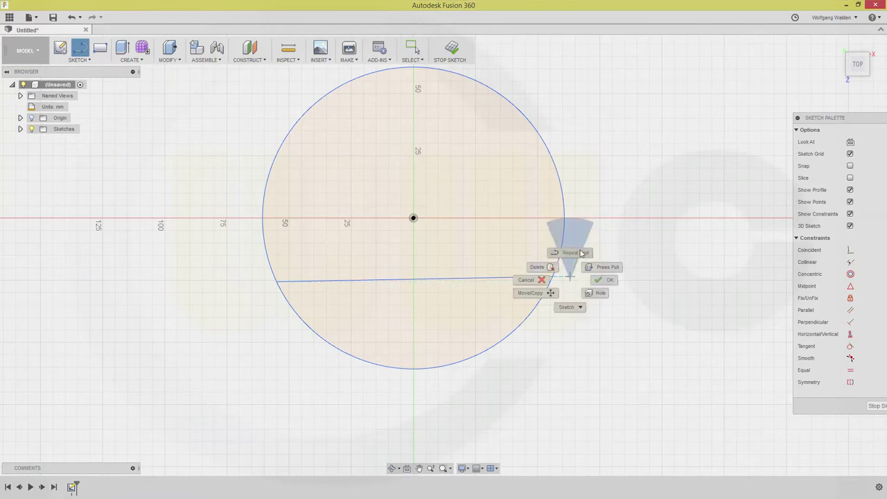
pyautogui.click(581, 254)
pyautogui.click(555, 277)
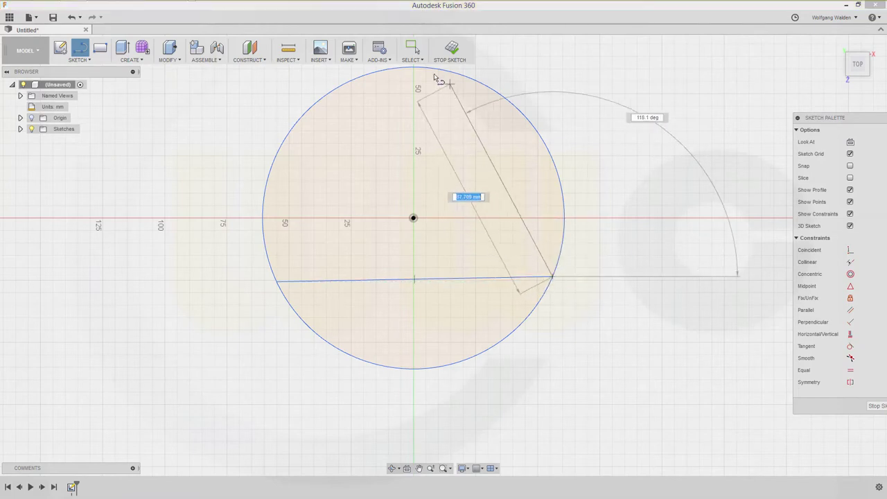
pyautogui.click(416, 69)
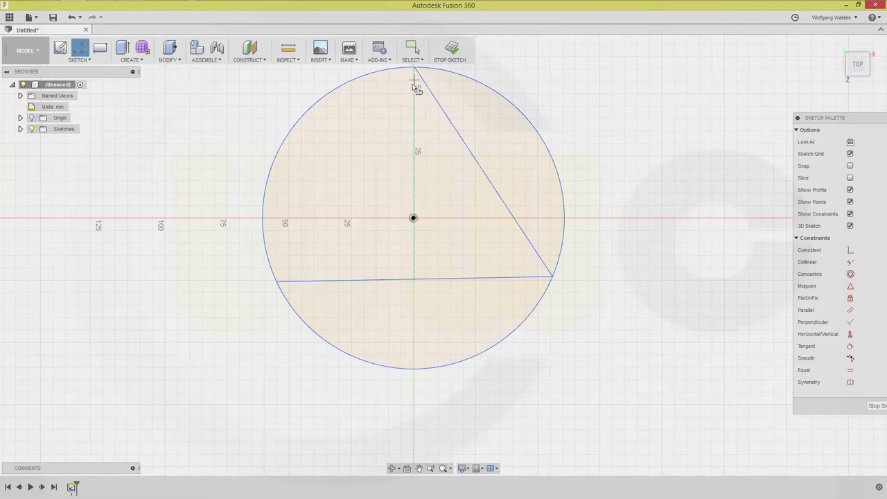
pyautogui.rightClick(416, 87)
pyautogui.click(416, 45)
pyautogui.click(416, 68)
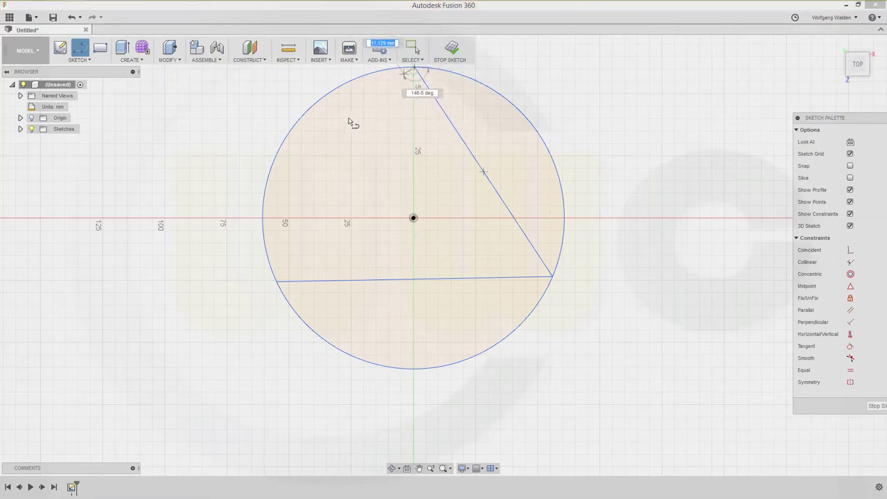
pyautogui.click(278, 280)
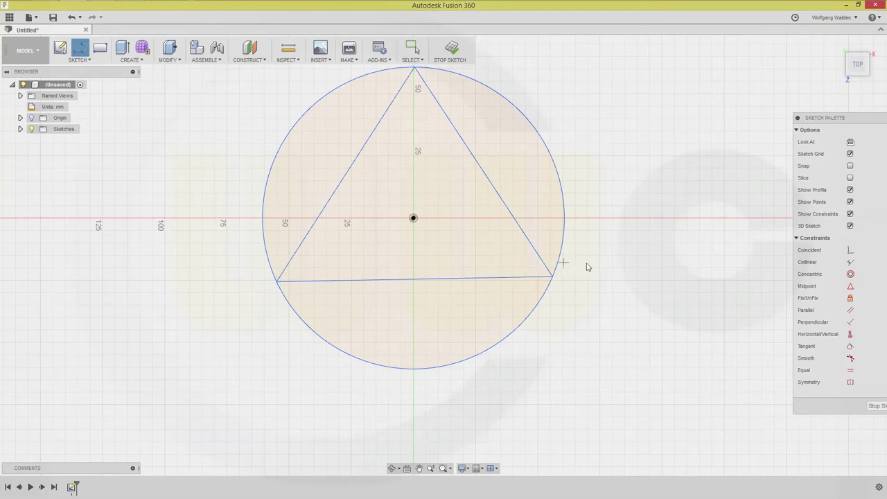
# Constrain the triangle's base line to be horizontal
pyautogui.press('Escape')
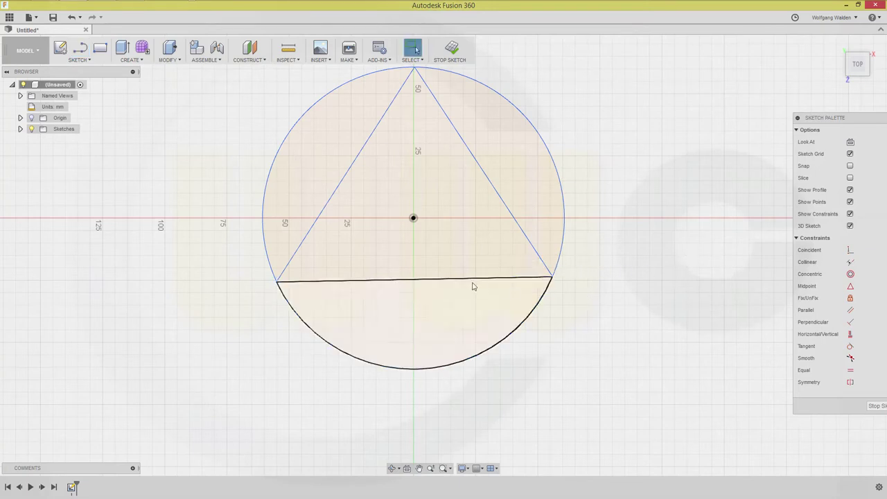
pyautogui.click(468, 285)
pyautogui.click(643, 308)
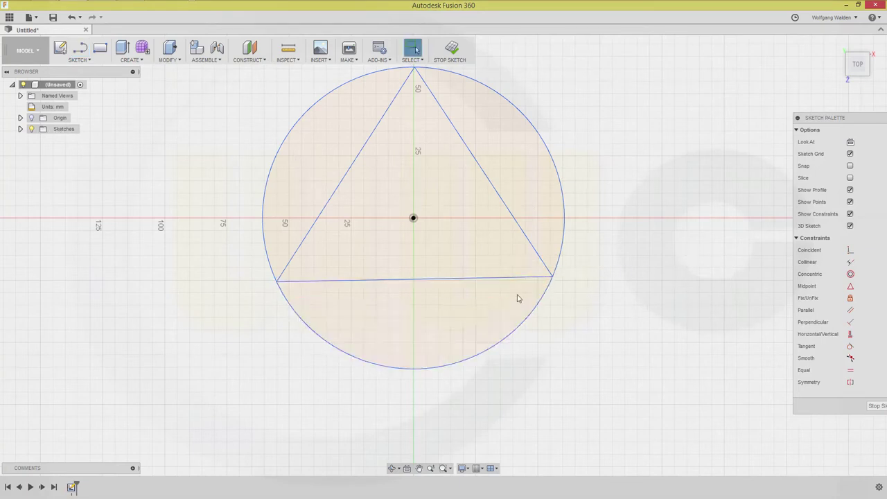
pyautogui.click(473, 278)
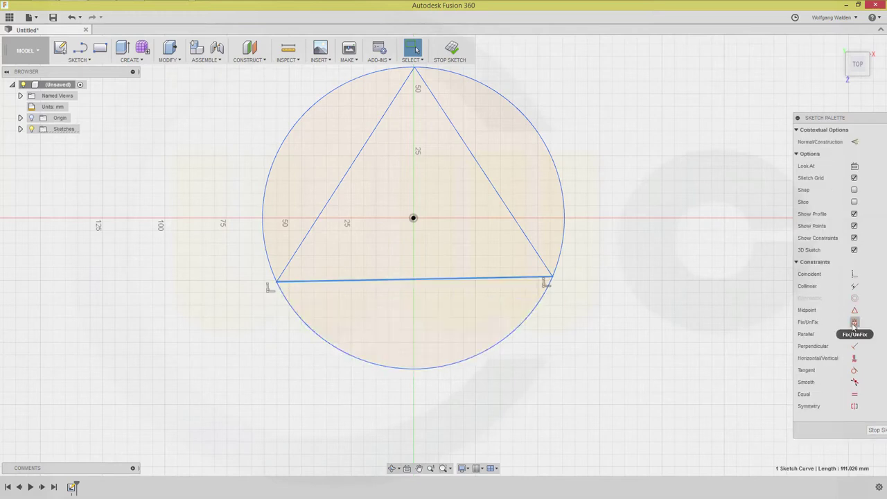
pyautogui.click(854, 358)
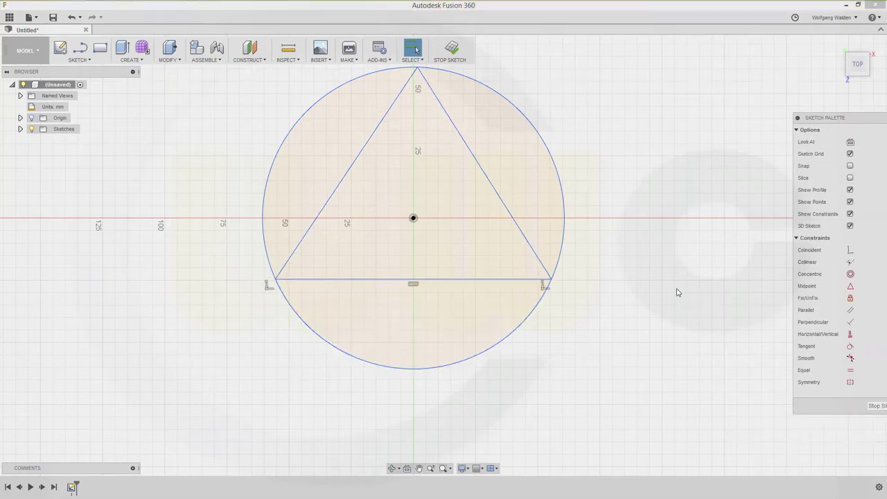
# Make all three triangle sides equal in length with Equal constraints
pyautogui.click(852, 370)
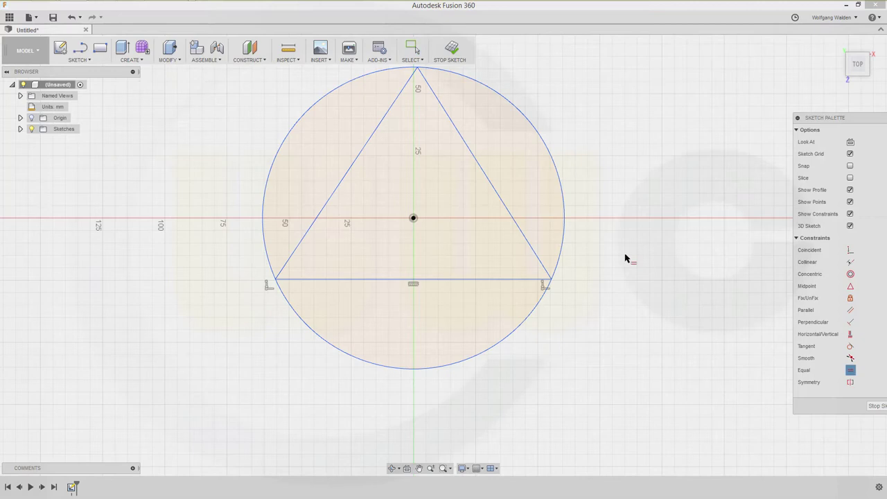
pyautogui.click(491, 188)
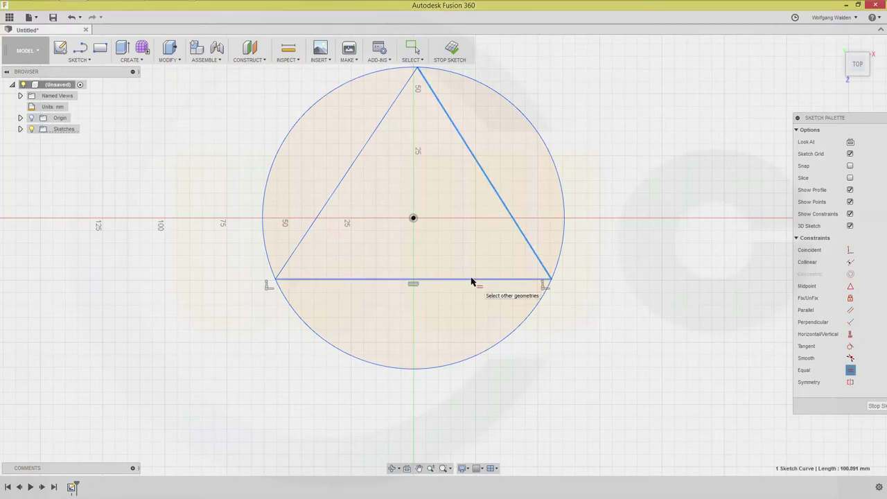
pyautogui.click(354, 279)
pyautogui.click(343, 296)
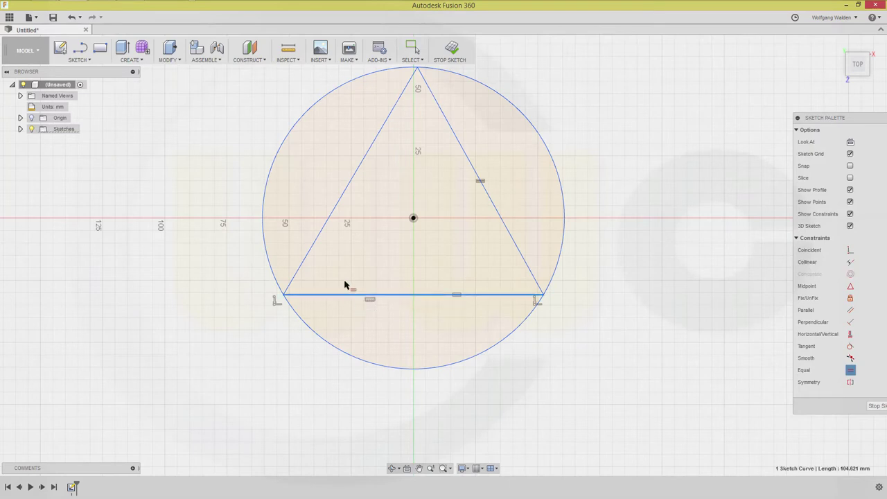
pyautogui.click(320, 235)
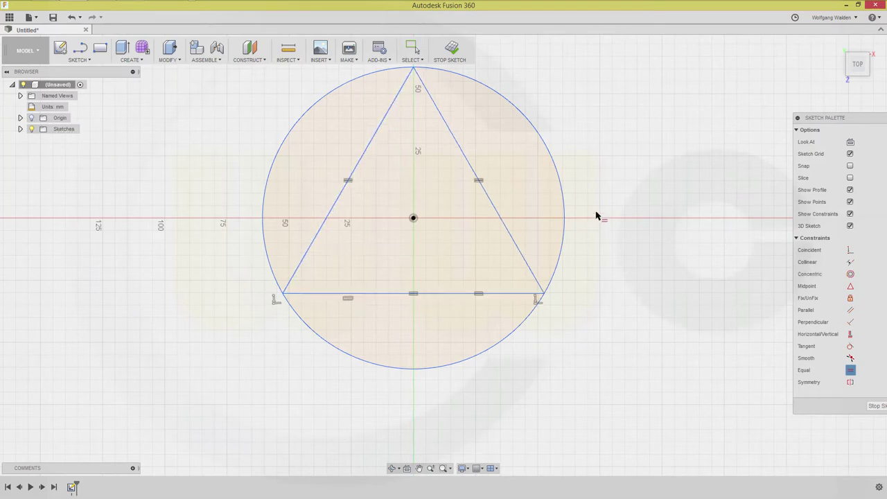
pyautogui.press('Escape')
# Convert the circle to construction geometry
pyautogui.click(551, 157)
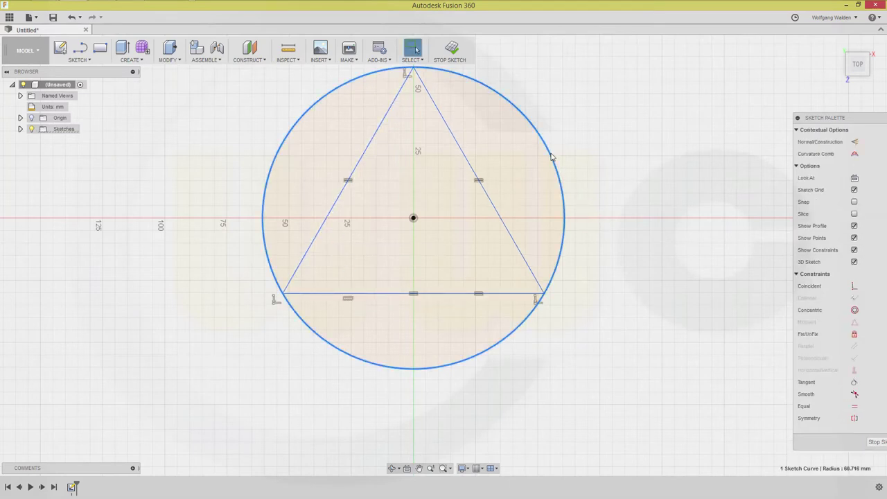
pyautogui.rightClick(550, 155)
pyautogui.click(548, 219)
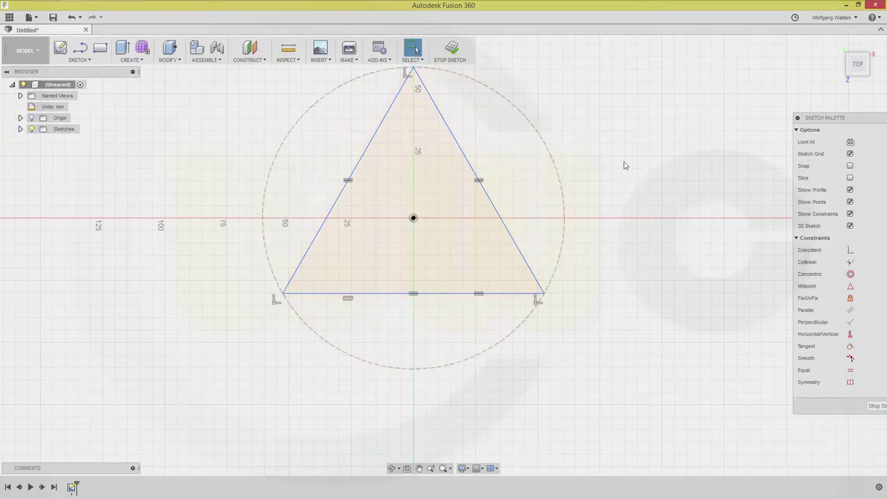
# Finish the first sketch and start a second sketch on a vertical origin plane
pyautogui.click(452, 47)
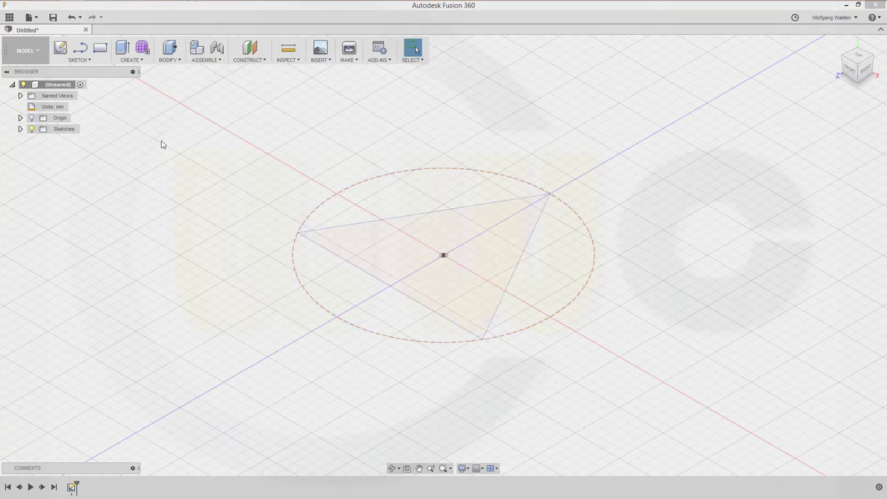
pyautogui.click(60, 47)
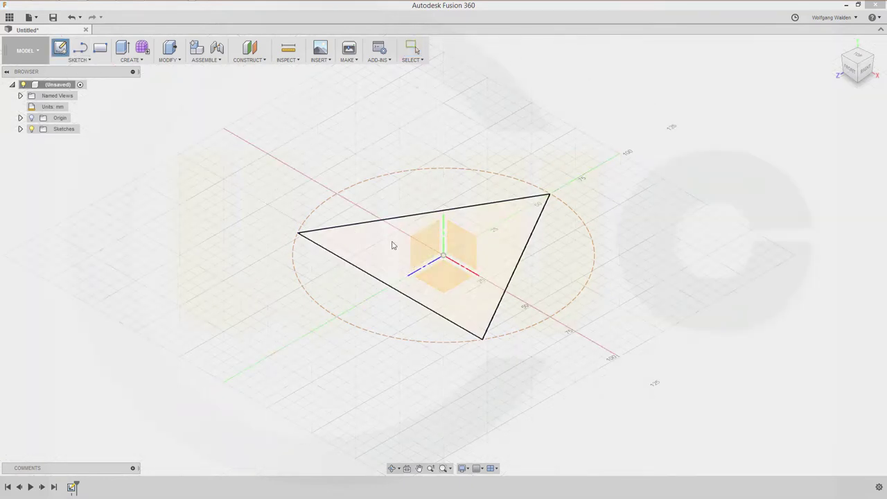
pyautogui.click(429, 251)
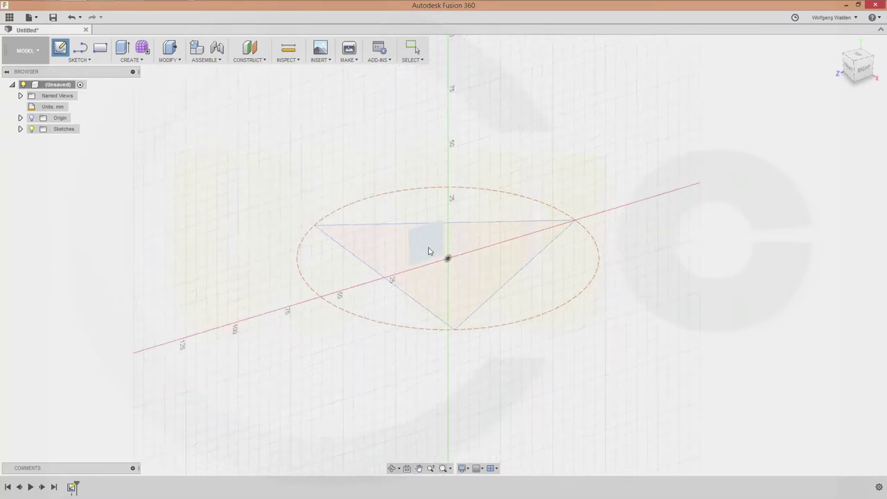
pyautogui.keyDown('shift'); pyautogui.moveTo(413, 241); pyautogui.dragTo(613, 256, button='middle'); pyautogui.keyUp('shift')
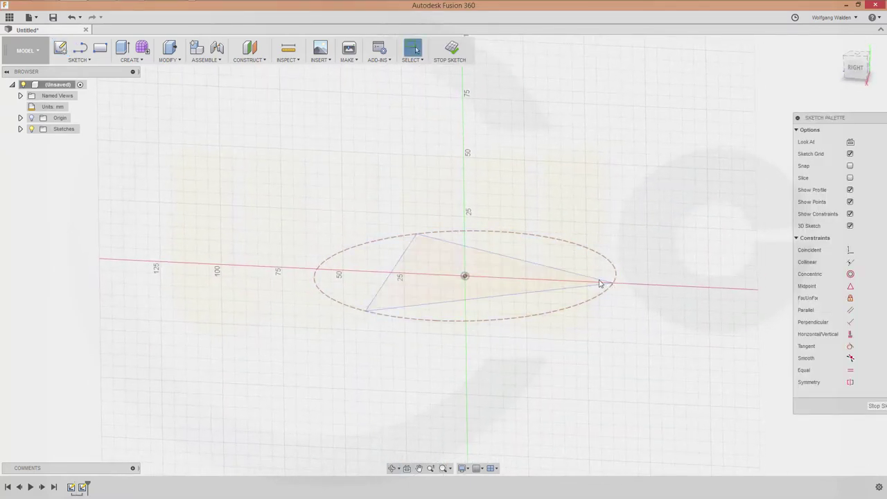
# Intersect the triangle's lower edge into the new sketch as reference geometry
pyautogui.click(88, 61)
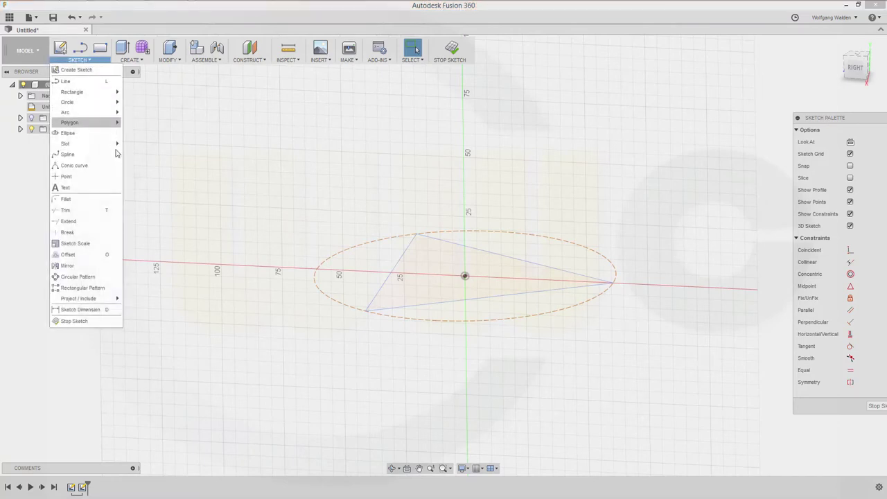
pyautogui.moveTo(78, 299)
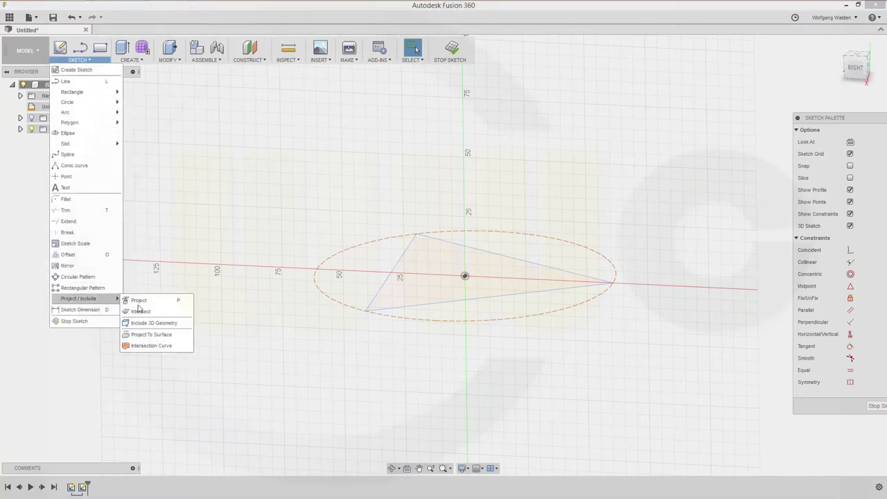
pyautogui.click(141, 310)
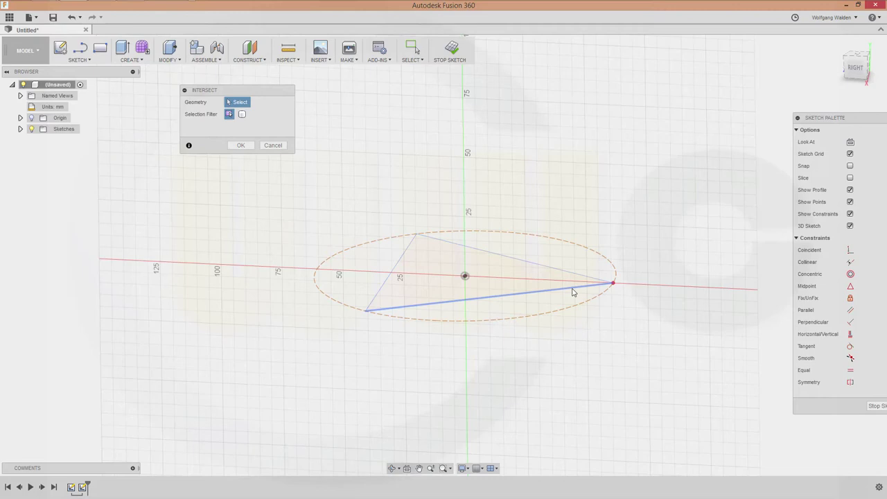
pyautogui.click(241, 145)
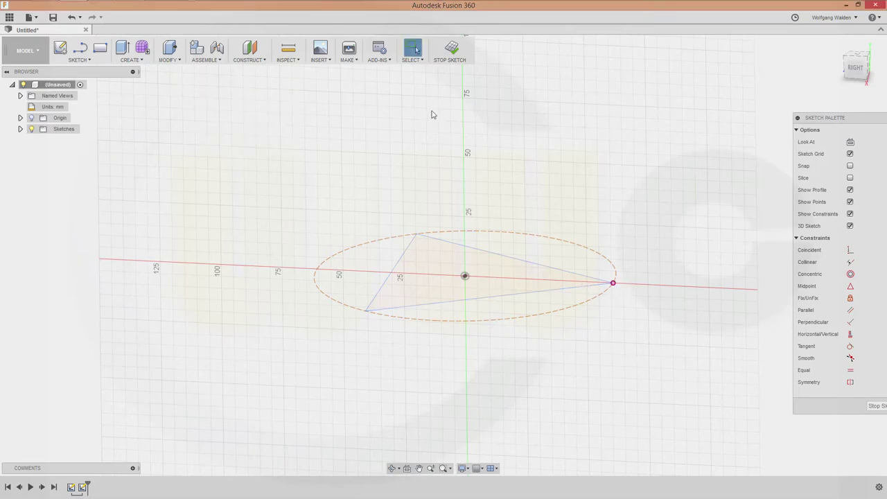
# Draw a 200 mm diameter circle centred on the triangle's right corner
pyautogui.press('c')
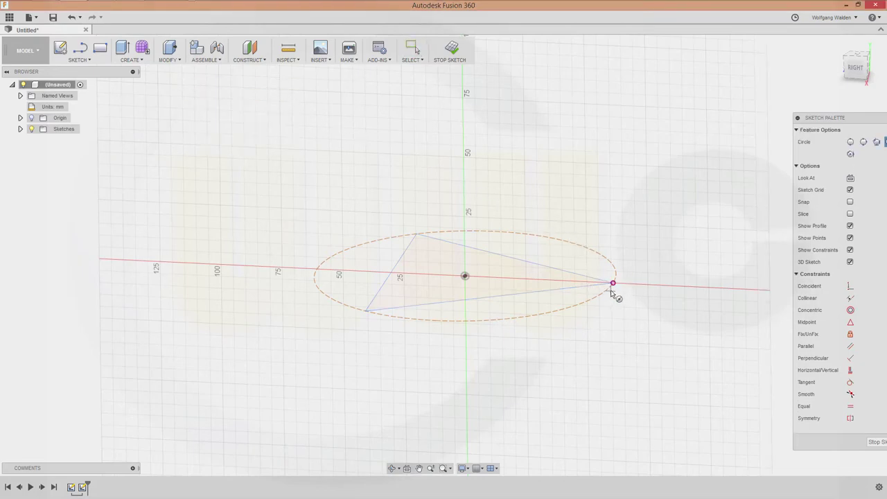
pyautogui.click(613, 283)
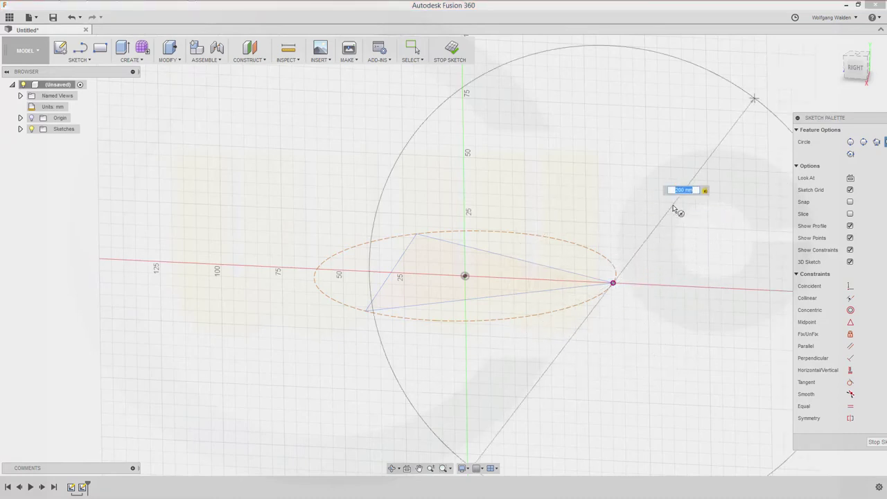
pyautogui.press('Return')
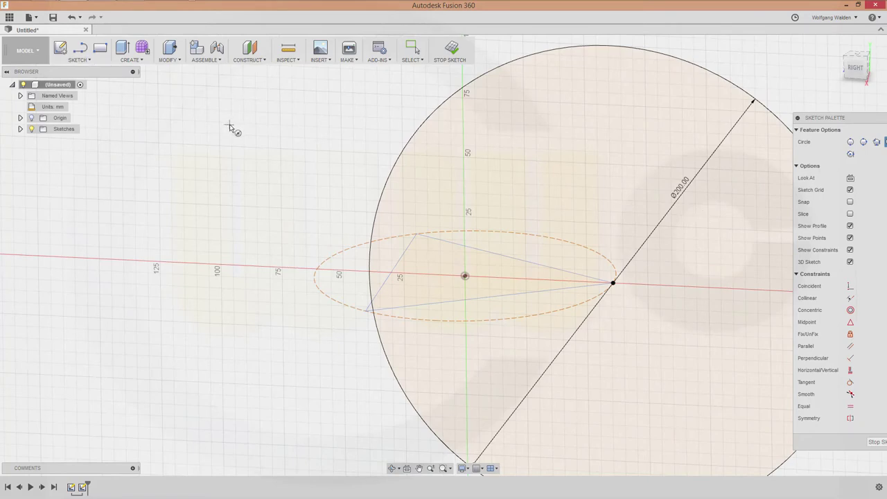
# Draw a vertical line from the origin up to the circle and finish the sketch
pyautogui.press('l')
pyautogui.click(465, 277)
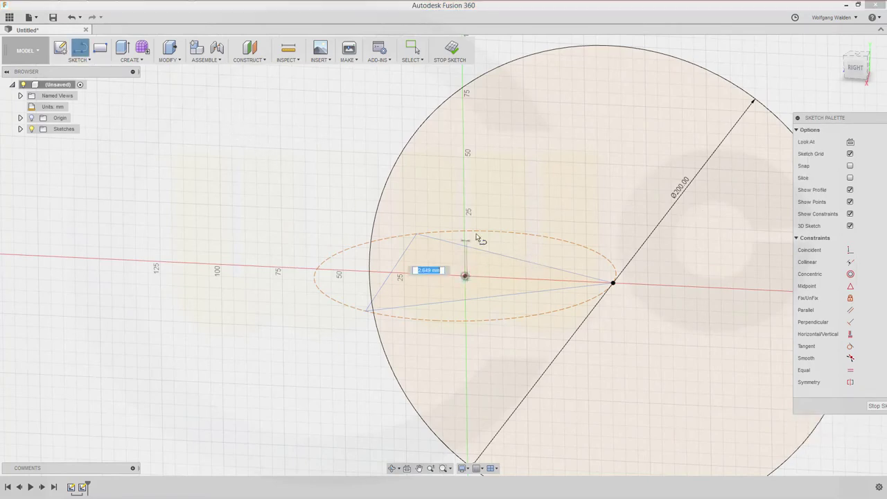
pyautogui.click(465, 91)
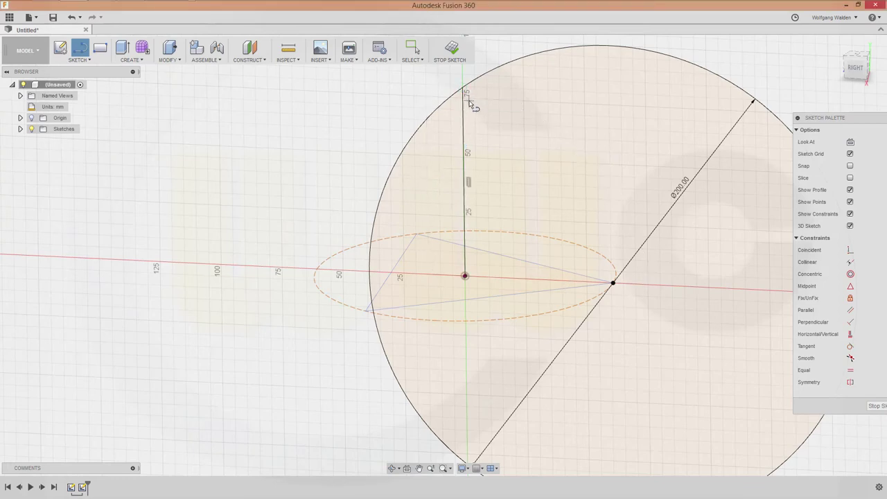
pyautogui.press('Escape')
pyautogui.moveTo(570, 132)
pyautogui.mouseDown(button='middle')
pyautogui.moveTo(501, 160)
pyautogui.moveTo(501, 150)
pyautogui.mouseUp(button='middle')
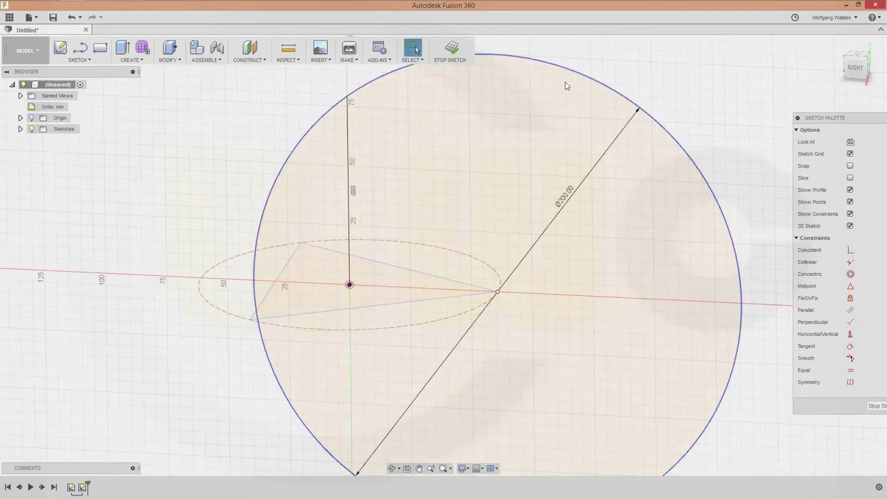
pyautogui.click(451, 50)
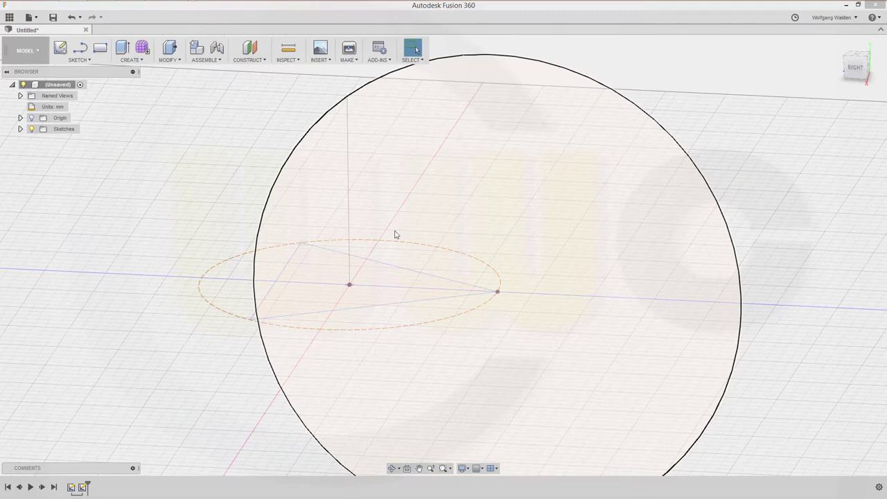
# Start a new sketch on a plane and orbit it into a 3D view
pyautogui.moveTo(395, 235)
pyautogui.keyDown('shift'); pyautogui.mouseDown(button='middle')
pyautogui.moveTo(428, 246)
pyautogui.moveTo(353, 262)
pyautogui.moveTo(354, 253)
pyautogui.mouseUp(button='middle'); pyautogui.keyUp('shift')
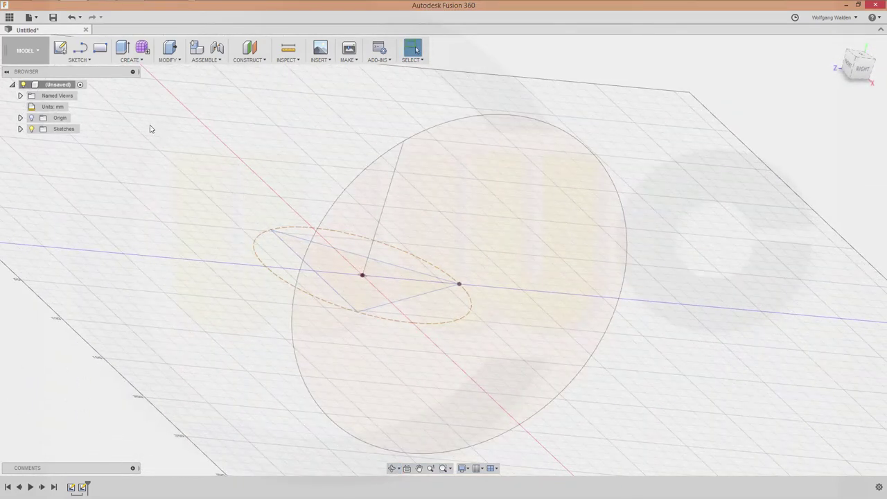
pyautogui.click(60, 47)
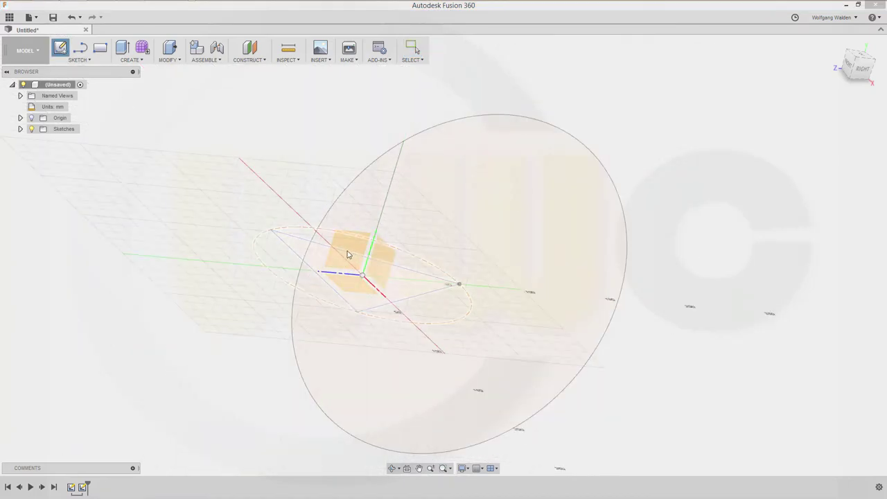
pyautogui.click(347, 253)
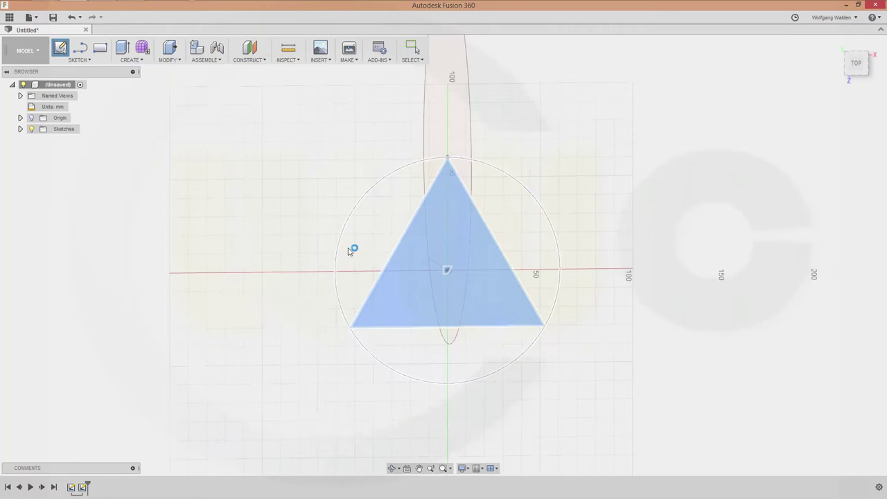
pyautogui.moveTo(255, 206)
pyautogui.keyDown('shift'); pyautogui.mouseDown(button='middle')
pyautogui.moveTo(319, 174)
pyautogui.moveTo(456, 212)
pyautogui.moveTo(340, 303)
pyautogui.moveTo(299, 257)
pyautogui.moveTo(242, 231)
pyautogui.moveTo(323, 245)
pyautogui.moveTo(286, 275)
pyautogui.moveTo(300, 287)
pyautogui.mouseUp(button='middle'); pyautogui.keyUp('shift')
# Draw three lines from the apex on the circle to the triangle's front, right and left corners
pyautogui.press('l')
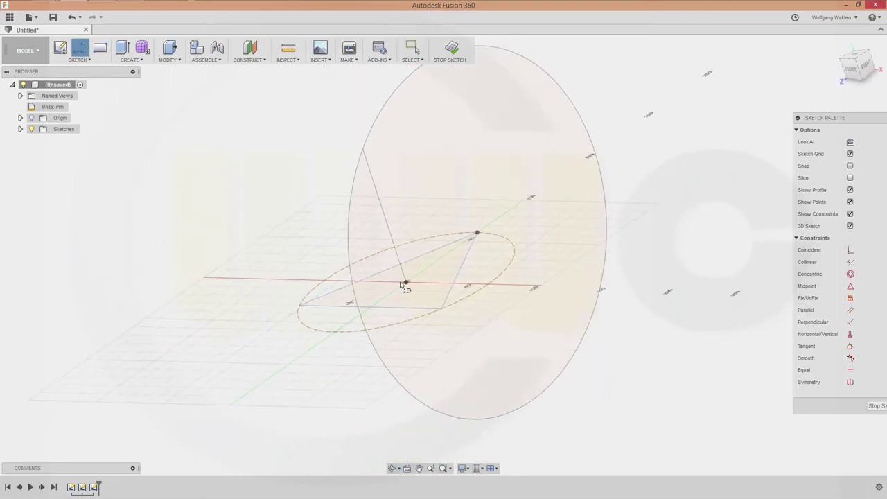
pyautogui.click(363, 149)
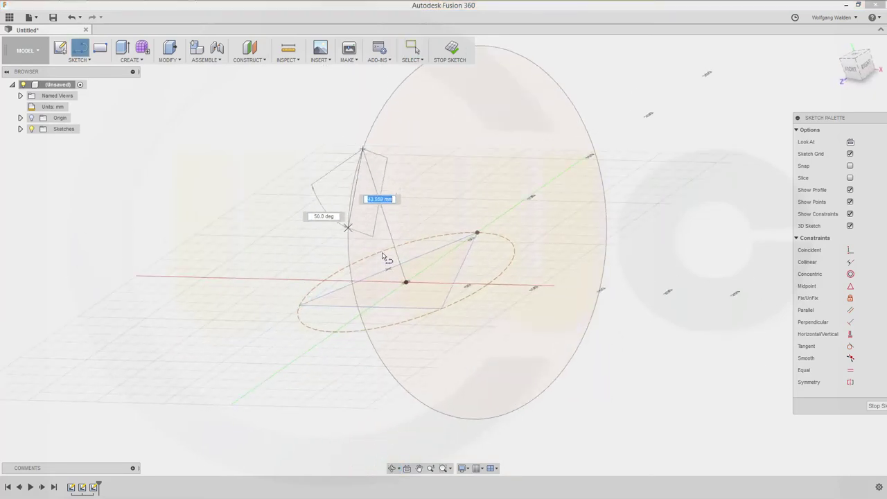
pyautogui.click(442, 309)
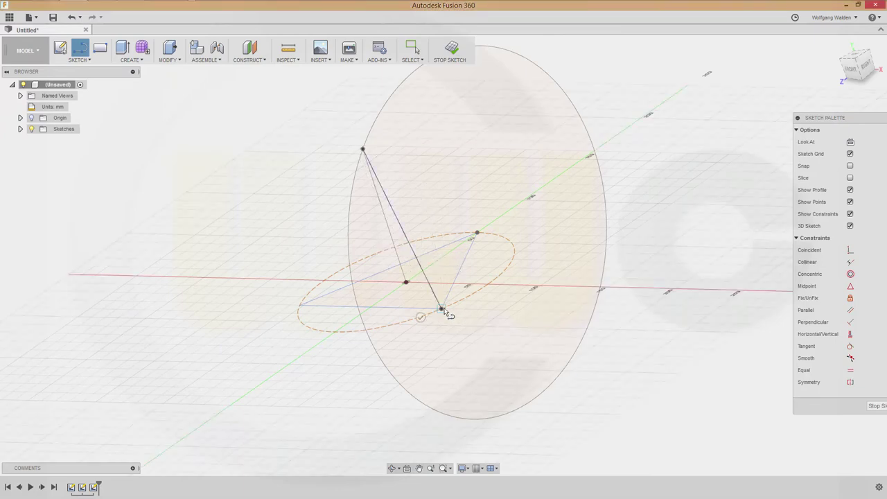
pyautogui.rightClick(503, 317)
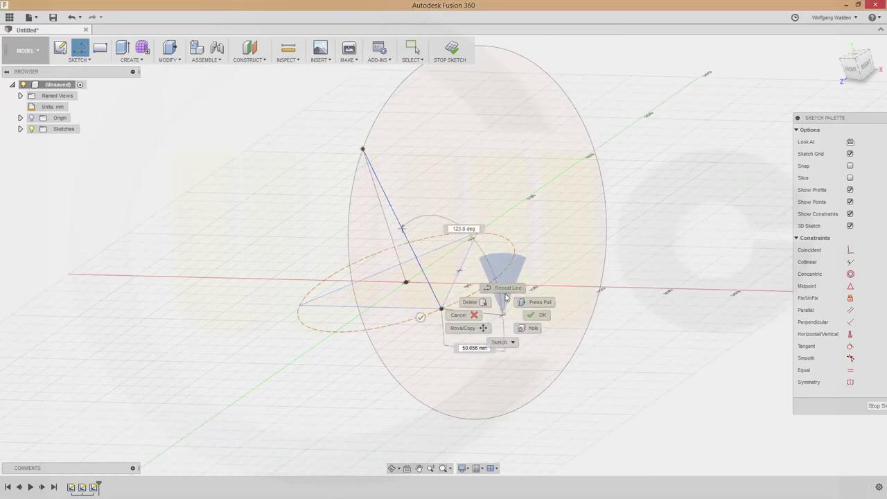
pyautogui.click(507, 288)
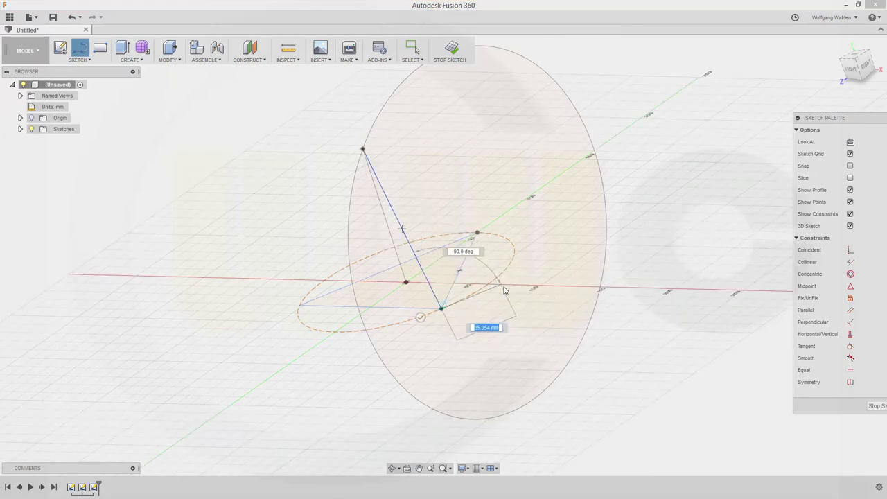
pyautogui.click(363, 149)
pyautogui.click(478, 235)
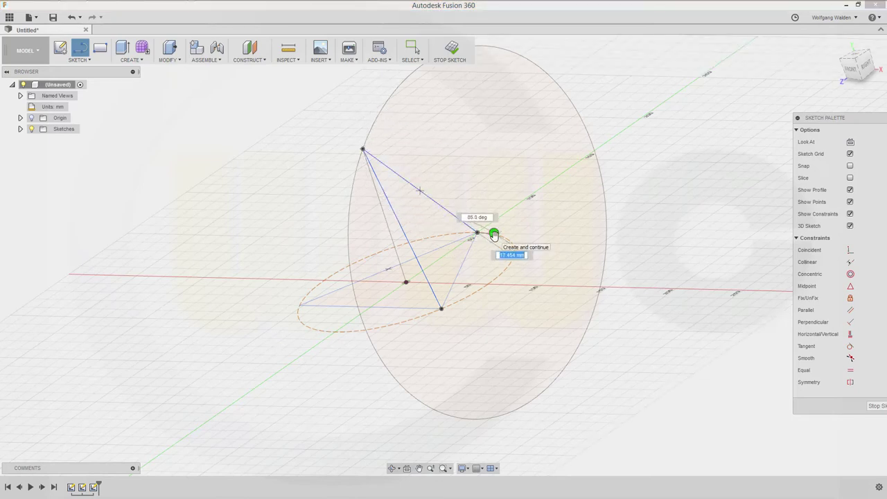
pyautogui.rightClick(475, 155)
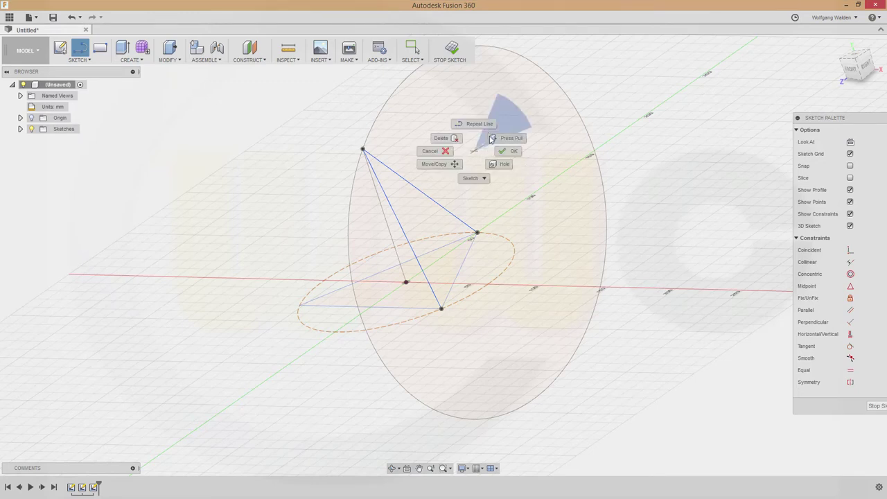
pyautogui.click(475, 104)
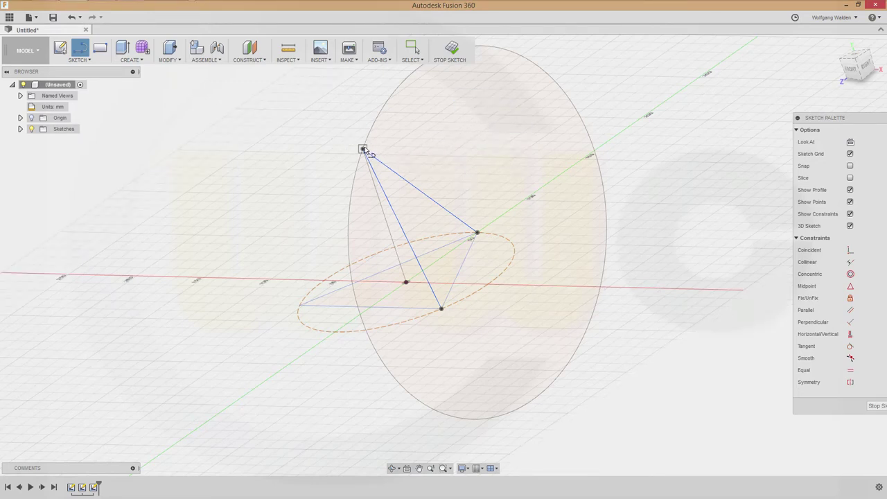
pyautogui.click(363, 150)
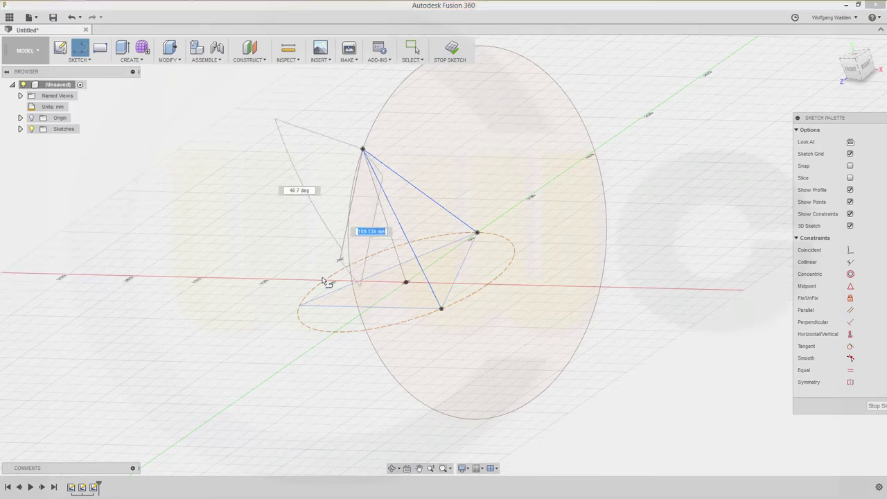
pyautogui.click(300, 305)
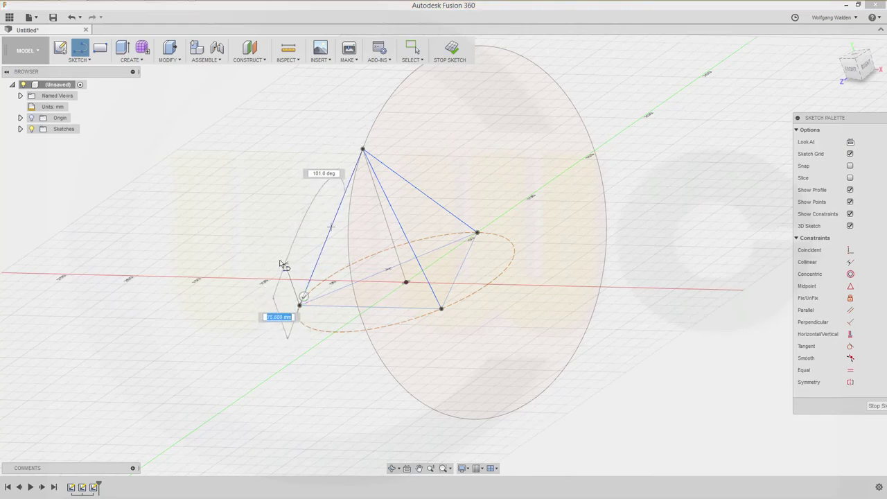
pyautogui.press('Escape')
pyautogui.moveTo(300, 236)
pyautogui.keyDown('shift'); pyautogui.mouseDown(button='middle')
pyautogui.moveTo(285, 200)
pyautogui.moveTo(245, 218)
pyautogui.moveTo(372, 151)
pyautogui.mouseUp(button='middle'); pyautogui.keyUp('shift')
# Finish the sketch, expand the sketch list, and orbit to an isometric angle
pyautogui.click(453, 54)
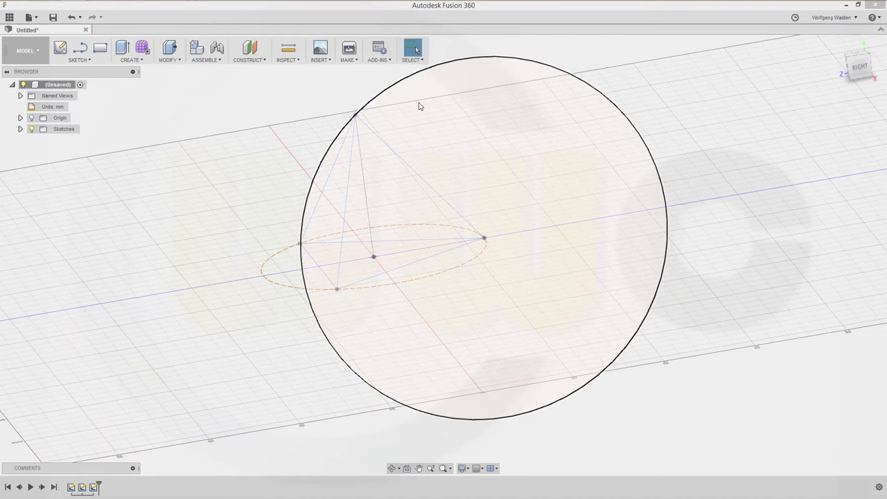
pyautogui.moveTo(281, 192); pyautogui.dragTo(282, 217, button='middle')
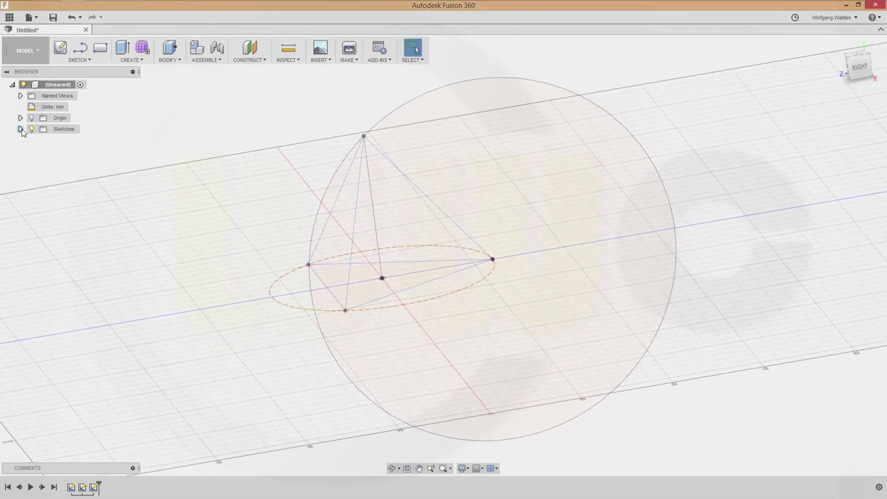
pyautogui.click(20, 129)
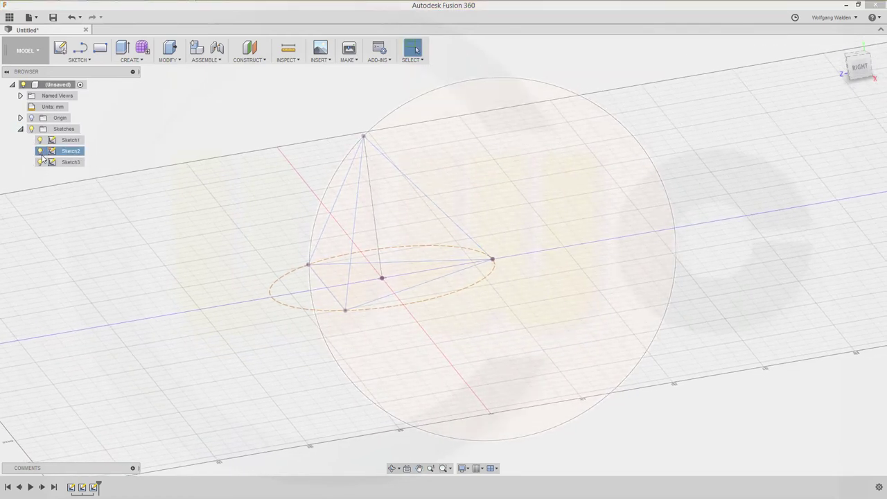
pyautogui.keyDown('shift'); pyautogui.moveTo(134, 203); pyautogui.dragTo(170, 237, button='middle'); pyautogui.keyUp('shift')
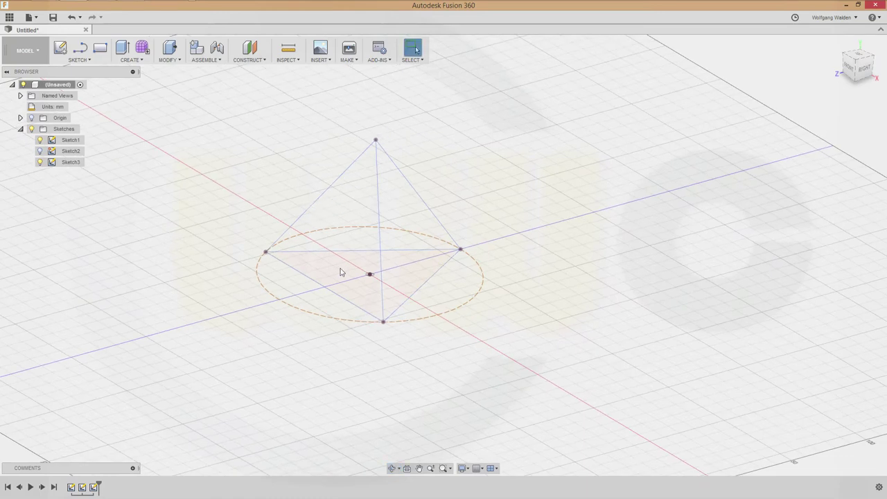
# Switch to the PATCH workspace and start a Patch surface
pyautogui.click(43, 54)
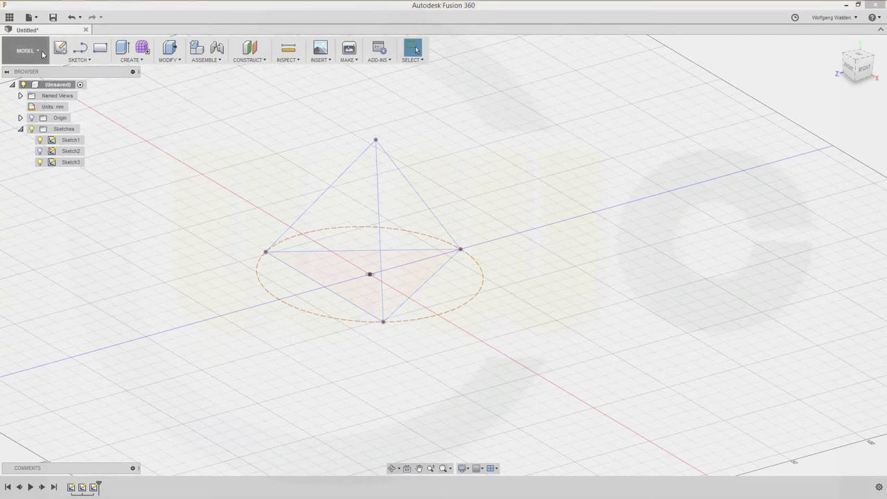
pyautogui.click(22, 89)
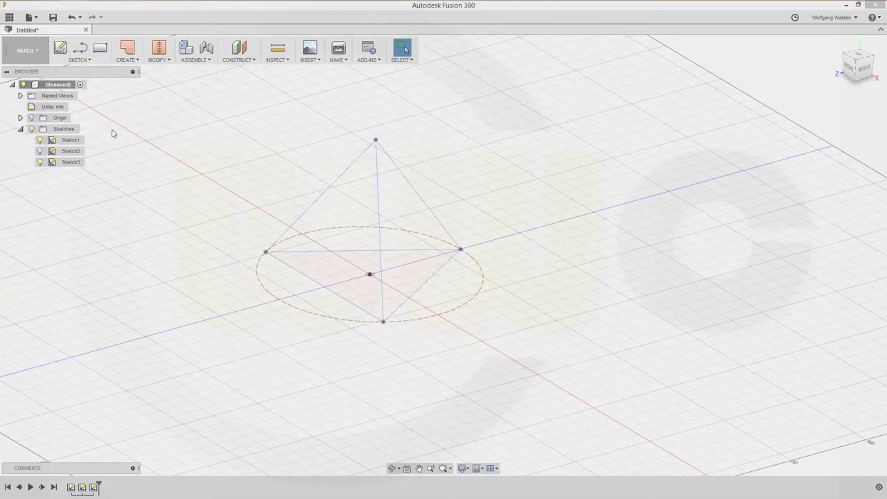
pyautogui.click(135, 61)
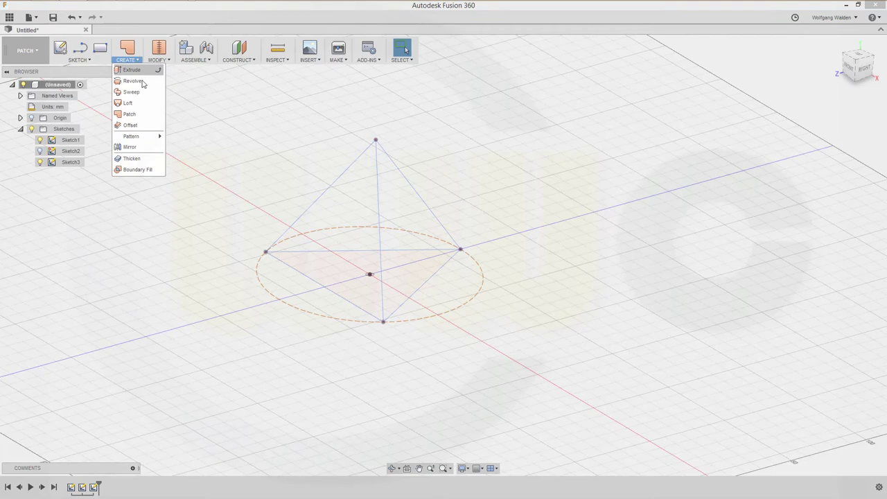
pyautogui.click(136, 116)
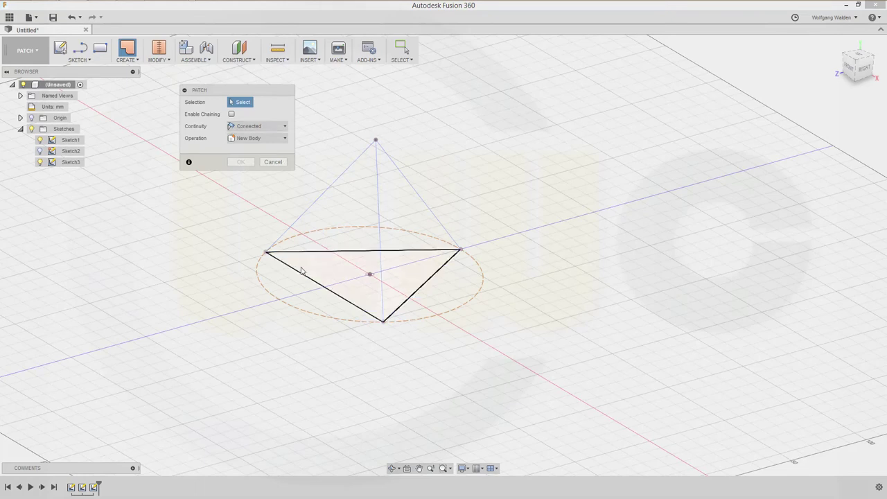
# Patch the left triangle by selecting its three edges
pyautogui.click(299, 269)
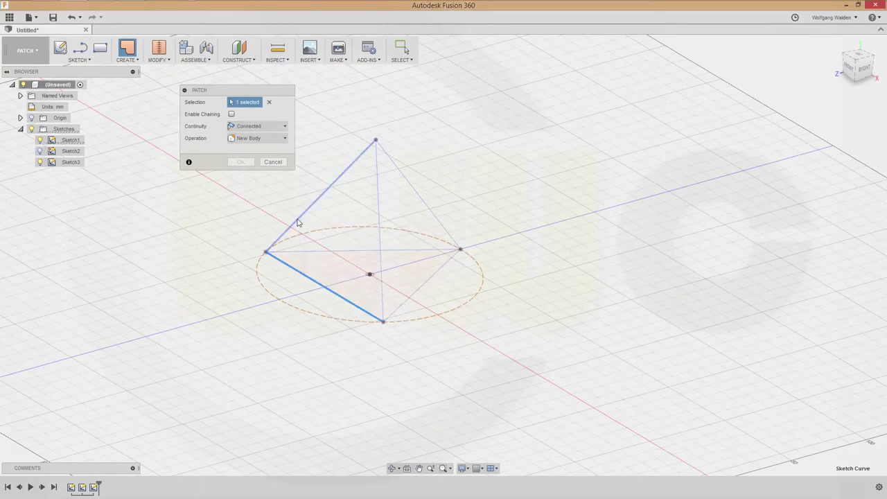
pyautogui.click(298, 224)
pyautogui.click(378, 215)
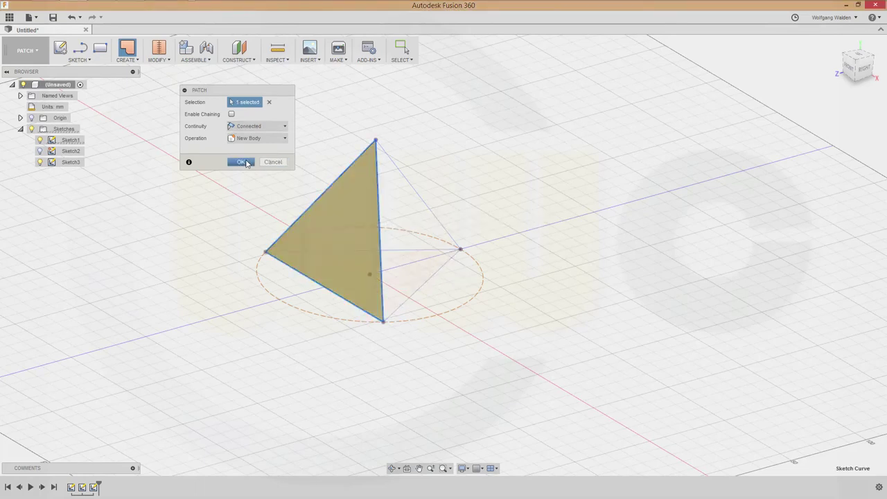
pyautogui.click(241, 162)
# Show the other sketches and patch the right triangle from its edges
pyautogui.rightClick(248, 123)
pyautogui.click(251, 96)
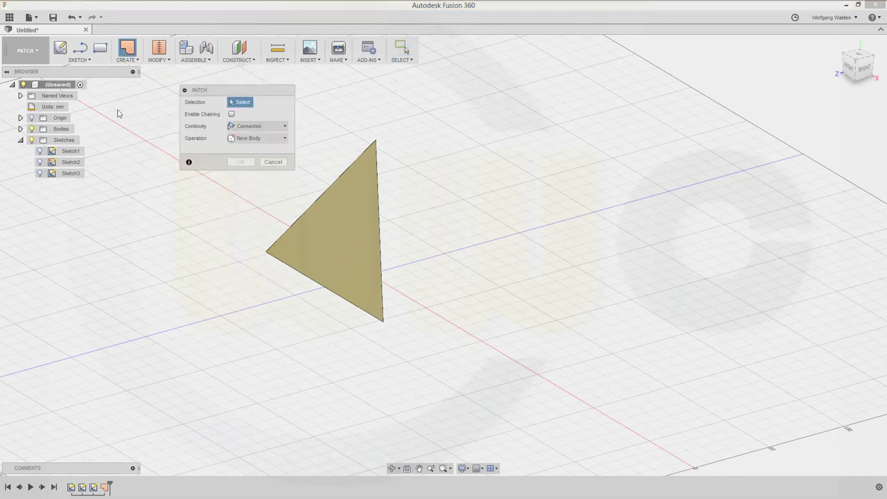
pyautogui.click(40, 162)
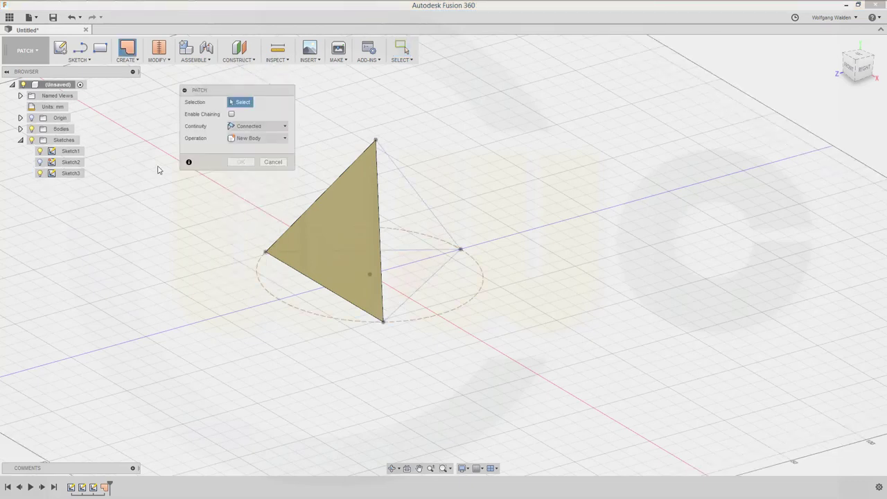
pyautogui.click(411, 301)
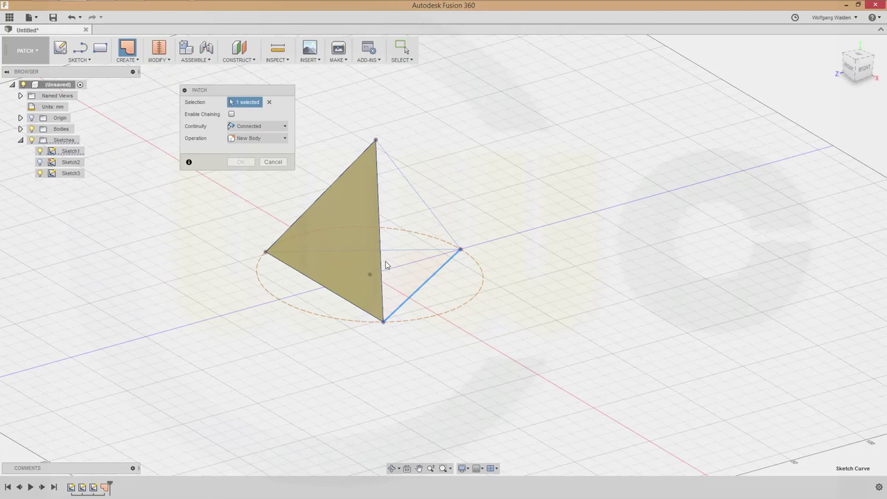
pyautogui.click(419, 197)
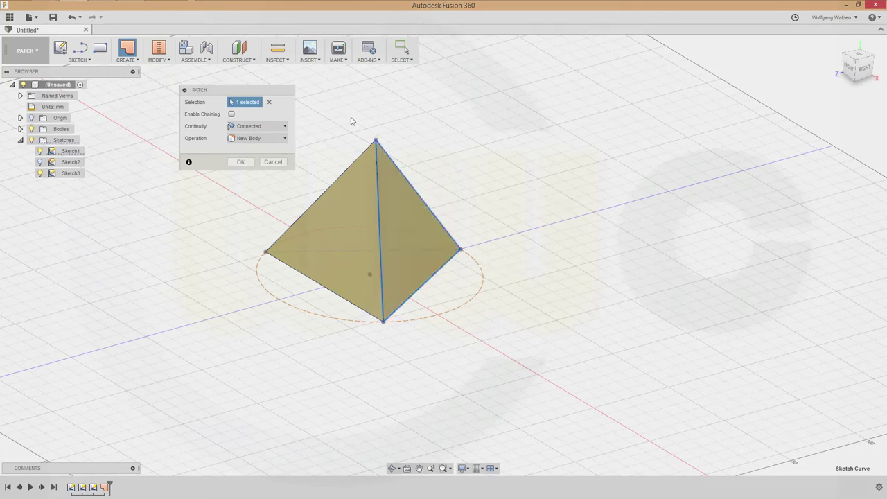
pyautogui.click(240, 161)
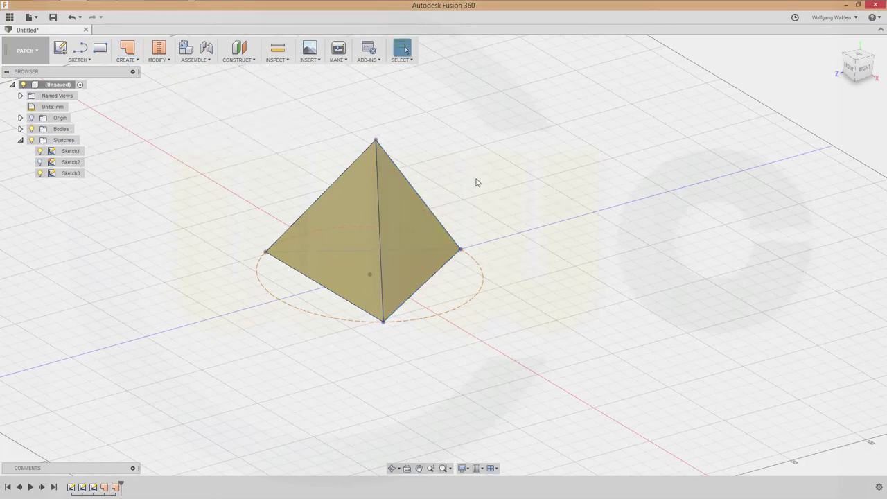
# Orbit to the back and patch the back triangular face
pyautogui.moveTo(467, 186)
pyautogui.keyDown('shift'); pyautogui.mouseDown(button='middle')
pyautogui.moveTo(460, 184)
pyautogui.moveTo(491, 204)
pyautogui.moveTo(412, 192)
pyautogui.mouseUp(button='middle'); pyautogui.keyUp('shift')
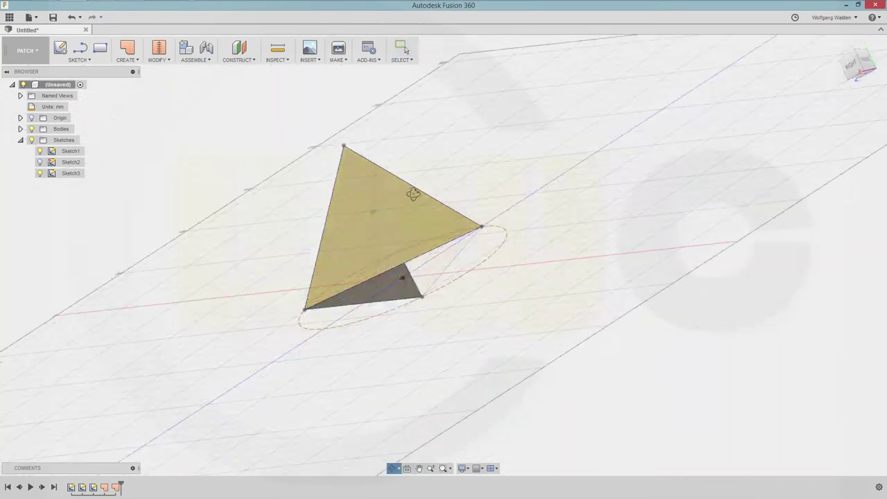
pyautogui.rightClick(456, 125)
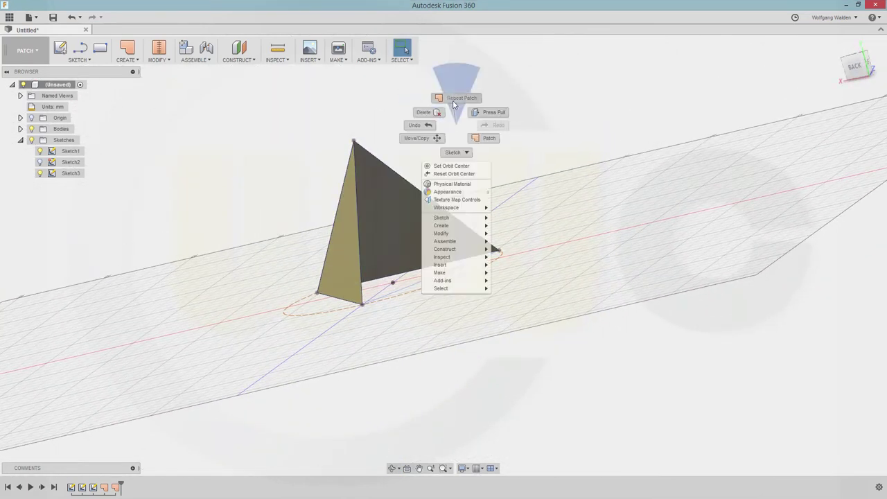
pyautogui.click(454, 99)
pyautogui.click(358, 208)
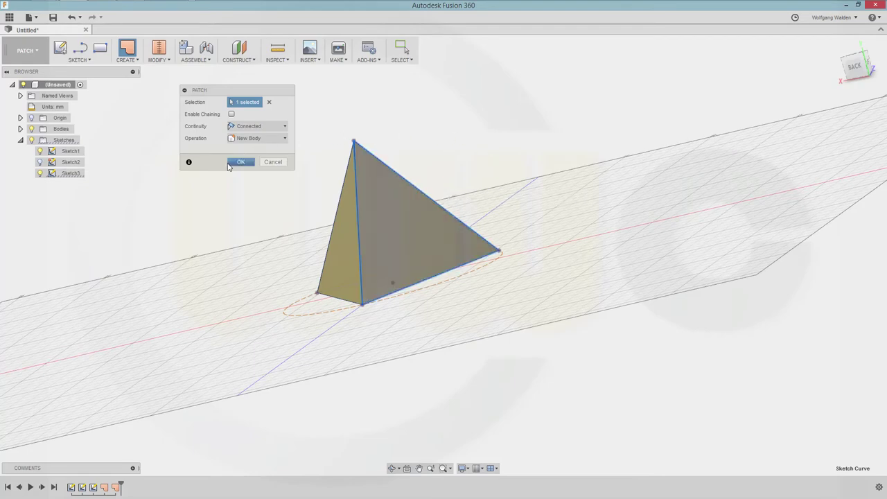
pyautogui.click(240, 162)
# Orbit underneath and patch the bottom triangular face
pyautogui.moveTo(377, 254)
pyautogui.keyDown('shift'); pyautogui.mouseDown(button='middle')
pyautogui.moveTo(374, 199)
pyautogui.moveTo(467, 113)
pyautogui.mouseUp(button='middle'); pyautogui.keyUp('shift')
pyautogui.rightClick(468, 113)
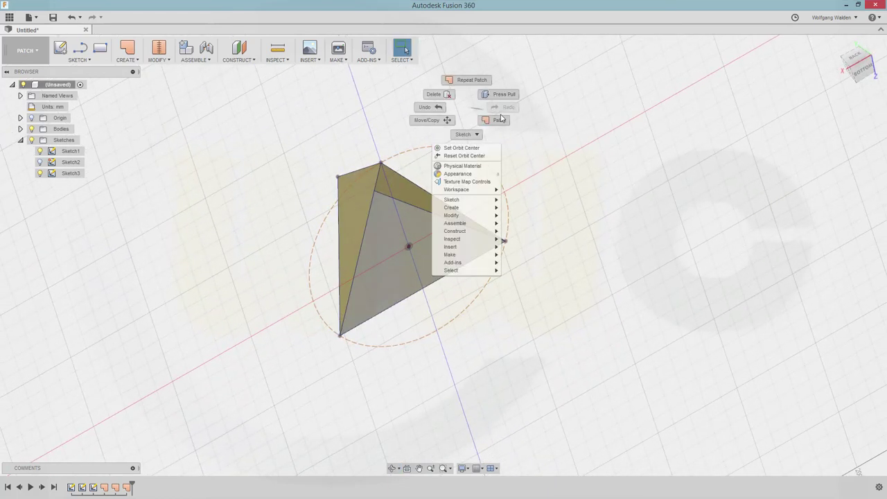
pyautogui.click(497, 122)
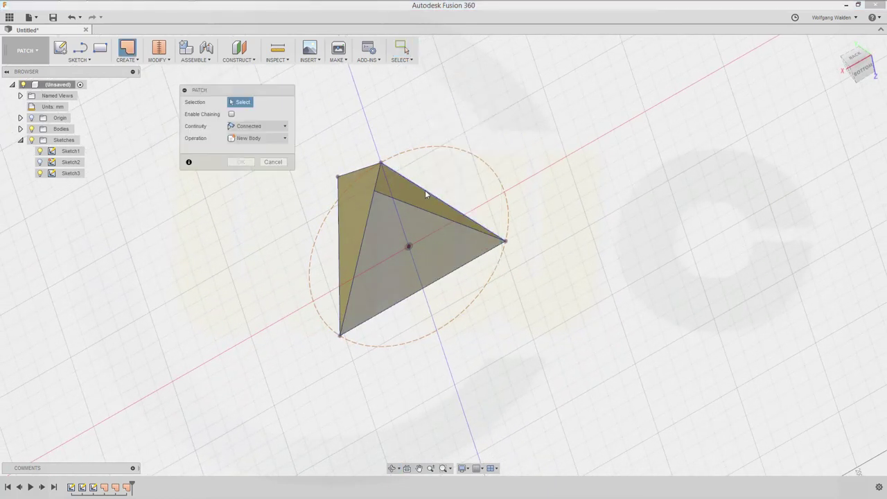
pyautogui.click(370, 208)
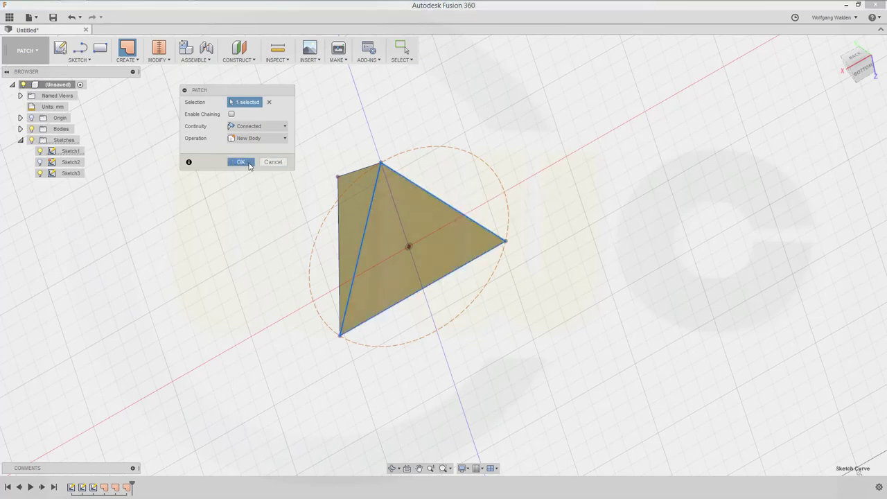
pyautogui.click(244, 164)
pyautogui.moveTo(428, 111)
pyautogui.keyDown('shift'); pyautogui.mouseDown(button='middle')
pyautogui.moveTo(425, 166)
pyautogui.moveTo(394, 189)
pyautogui.moveTo(438, 188)
pyautogui.moveTo(408, 164)
pyautogui.moveTo(397, 203)
pyautogui.moveTo(331, 158)
pyautogui.mouseUp(button='middle'); pyautogui.keyUp('shift')
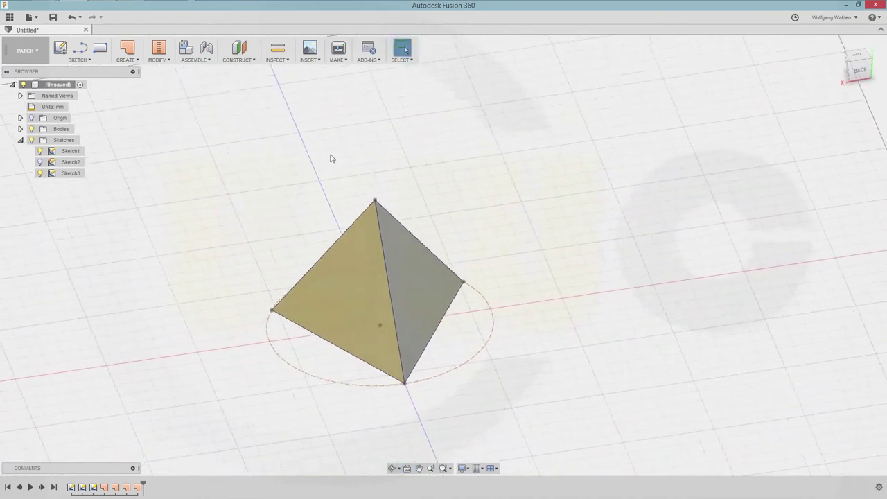
# Stitch all four triangular patch surfaces, orbiting to reach each, into one closed body
pyautogui.click(160, 50)
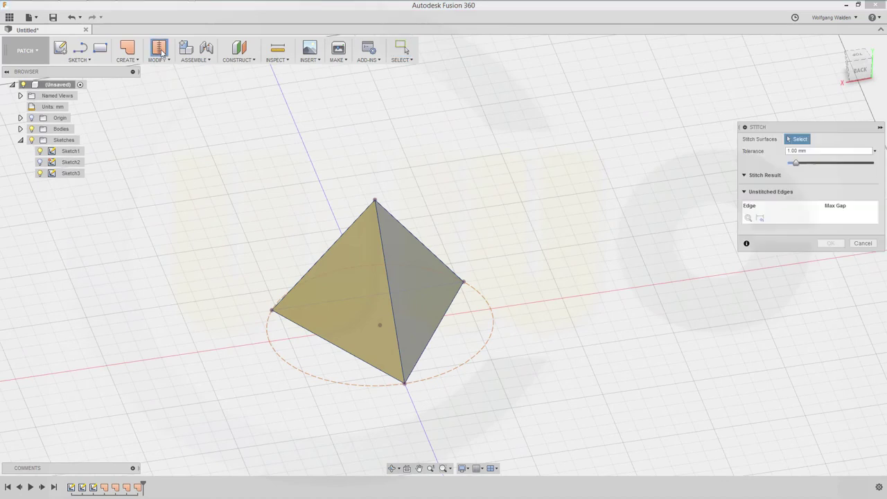
pyautogui.click(344, 286)
pyautogui.click(413, 284)
pyautogui.keyDown('shift'); pyautogui.moveTo(485, 202); pyautogui.dragTo(378, 226, button='middle'); pyautogui.keyUp('shift')
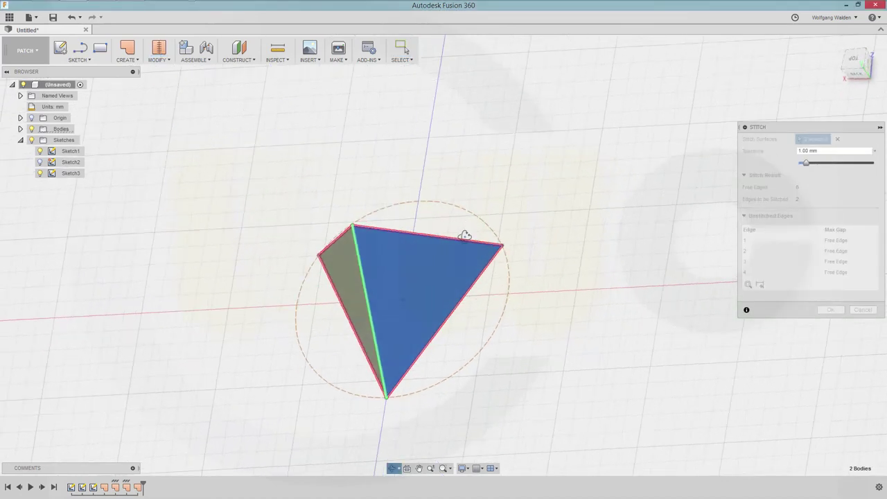
pyautogui.click(378, 234)
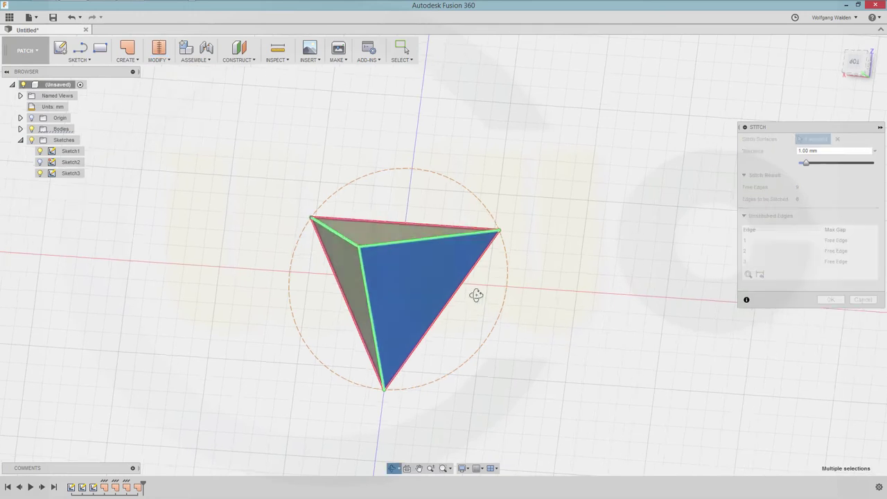
pyautogui.keyDown('shift'); pyautogui.moveTo(475, 293); pyautogui.dragTo(437, 290, button='middle'); pyautogui.keyUp('shift')
pyautogui.click(437, 287)
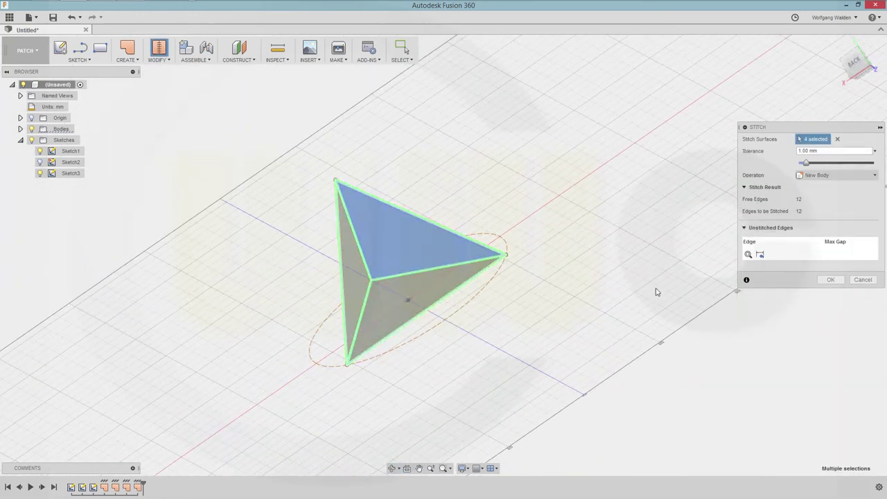
pyautogui.click(831, 281)
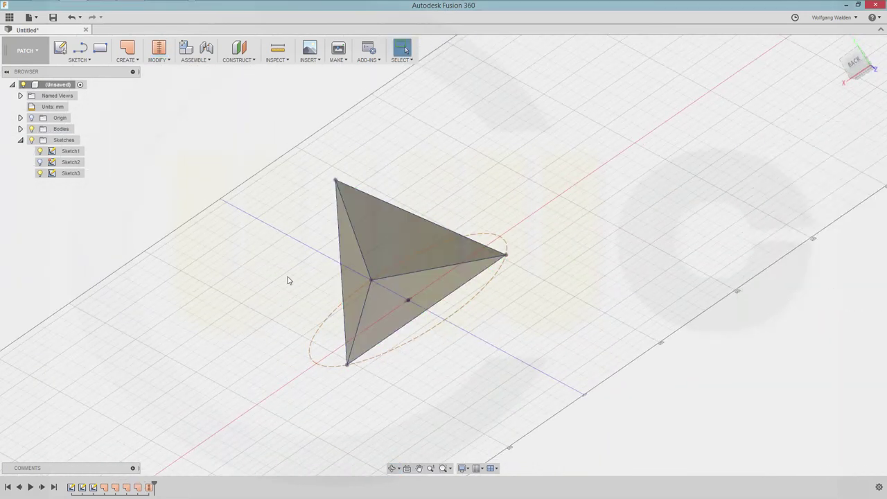
pyautogui.moveTo(291, 280)
pyautogui.mouseDown(button='middle')
pyautogui.moveTo(357, 224)
pyautogui.moveTo(311, 192)
pyautogui.moveTo(353, 212)
pyautogui.moveTo(357, 241)
pyautogui.moveTo(349, 249)
pyautogui.moveTo(361, 257)
pyautogui.mouseUp(button='middle')
pyautogui.moveTo(489, 156)
pyautogui.keyDown('shift'); pyautogui.mouseDown(button='middle')
pyautogui.moveTo(470, 192)
pyautogui.moveTo(377, 174)
pyautogui.moveTo(523, 182)
pyautogui.mouseUp(button='middle'); pyautogui.keyUp('shift')
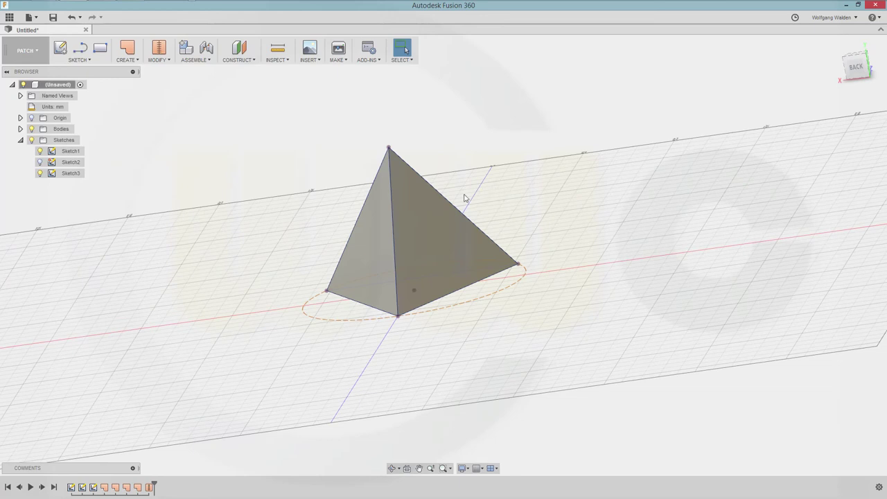
pyautogui.scroll(-2, 312, 204)
pyautogui.scroll(3, 346, 211)
pyautogui.scroll(3, 378, 222)
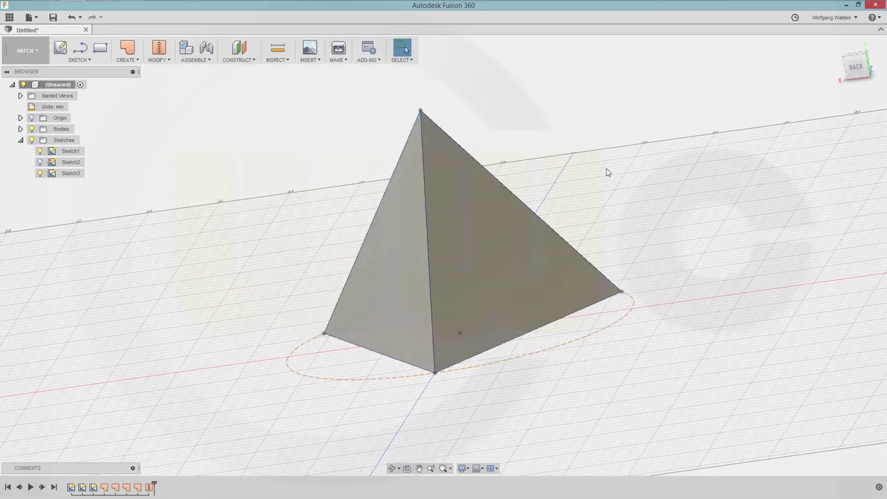